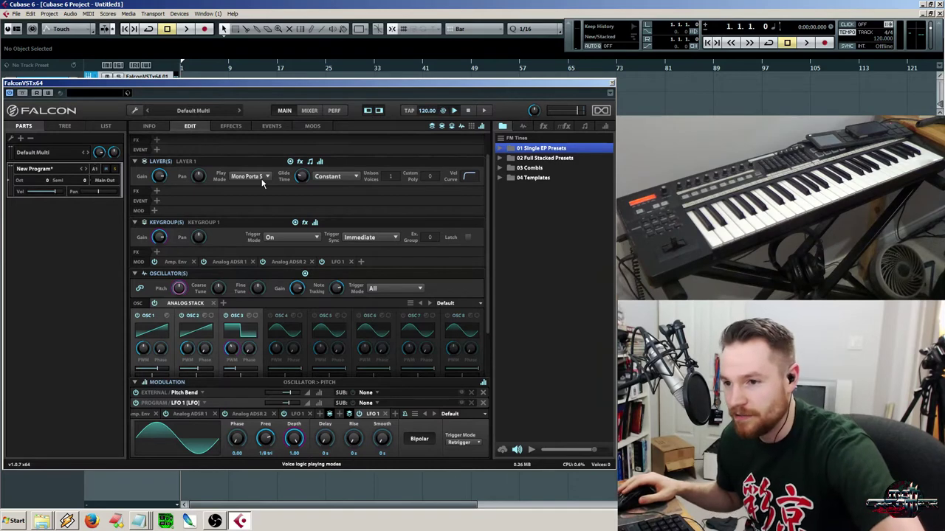
# Clear the modulations assigned to the Depth of the program-level LFO 1
pyautogui.rightClick(295, 437)
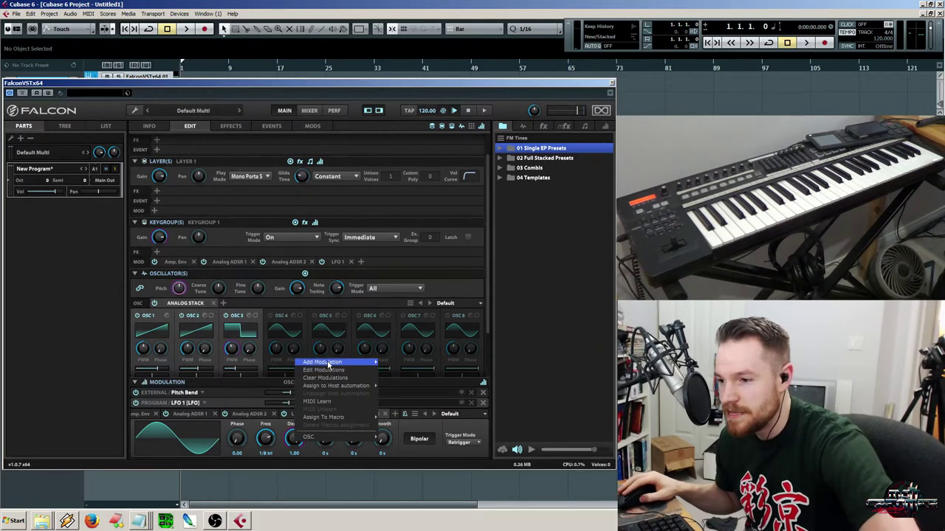
pyautogui.click(330, 378)
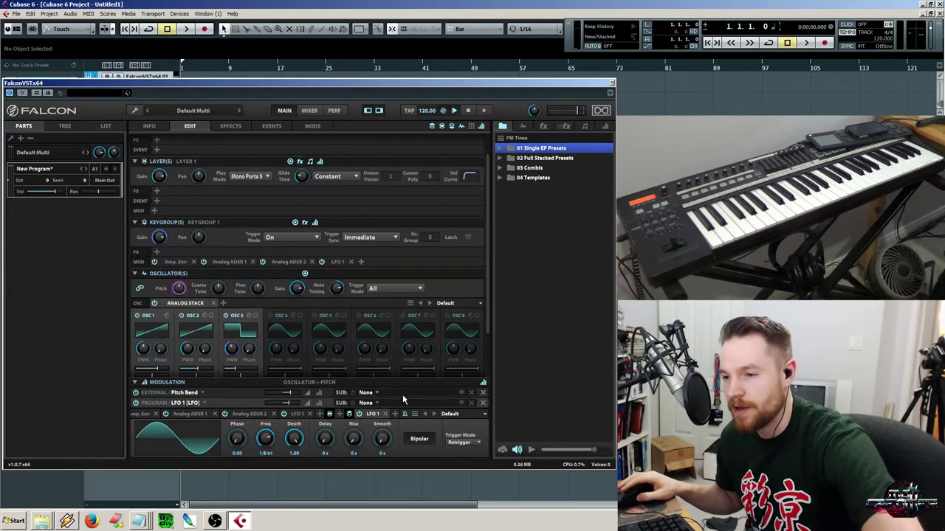
pyautogui.rightClick(157, 239)
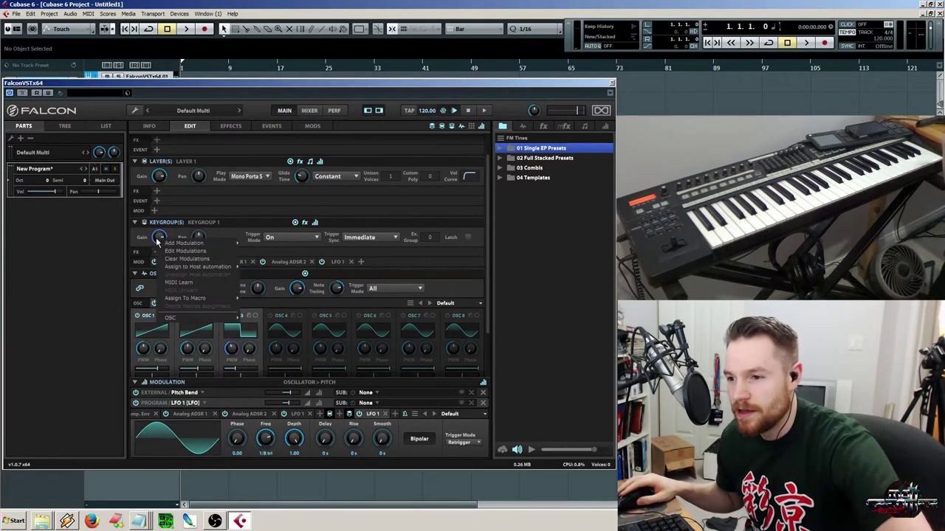
pyautogui.moveTo(189, 244)
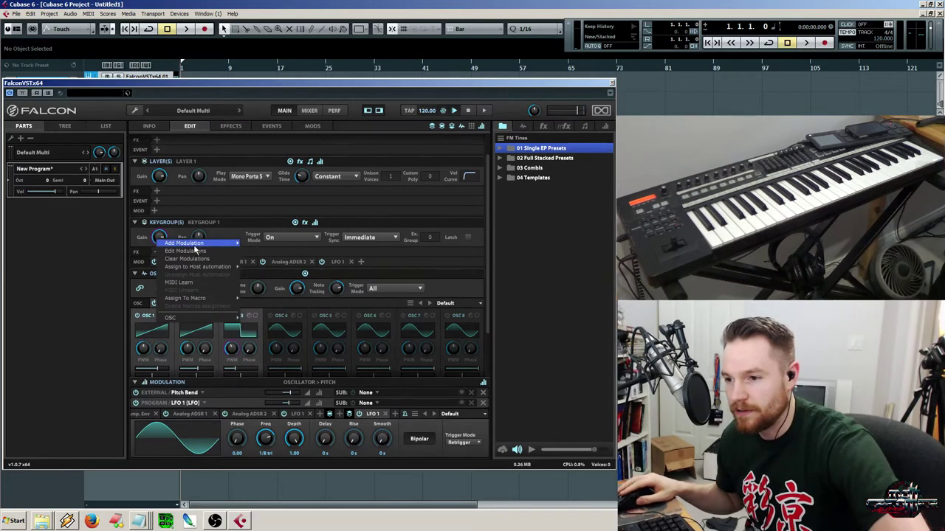
pyautogui.moveTo(280, 388)
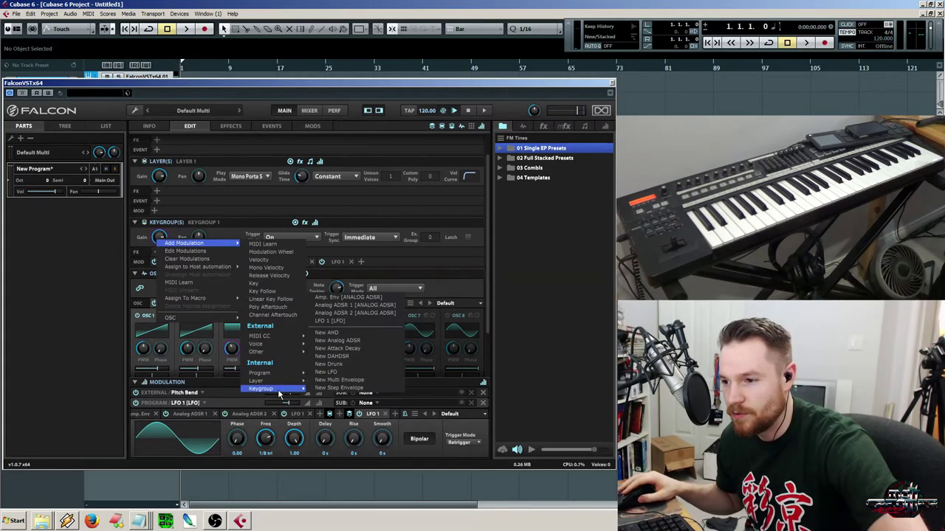
pyautogui.click(489, 216)
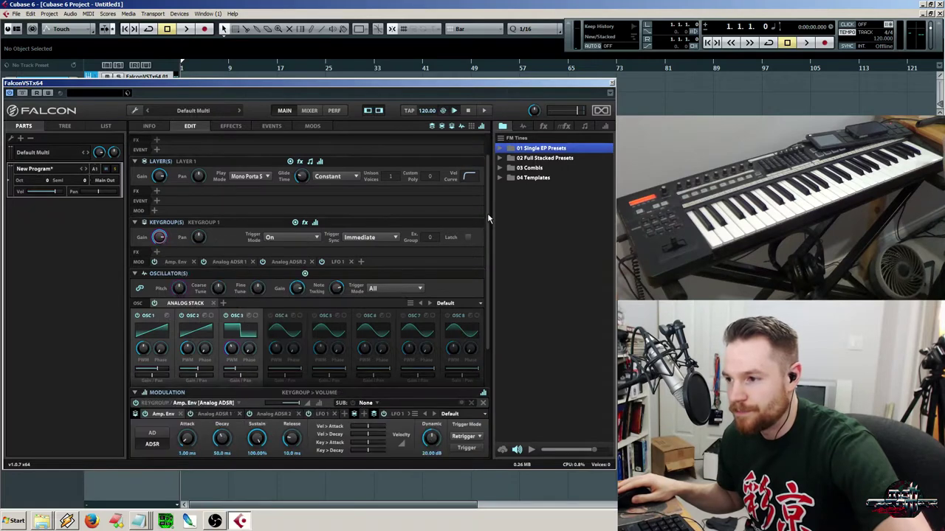
pyautogui.moveTo(489, 218); pyautogui.dragTo(489, 258)
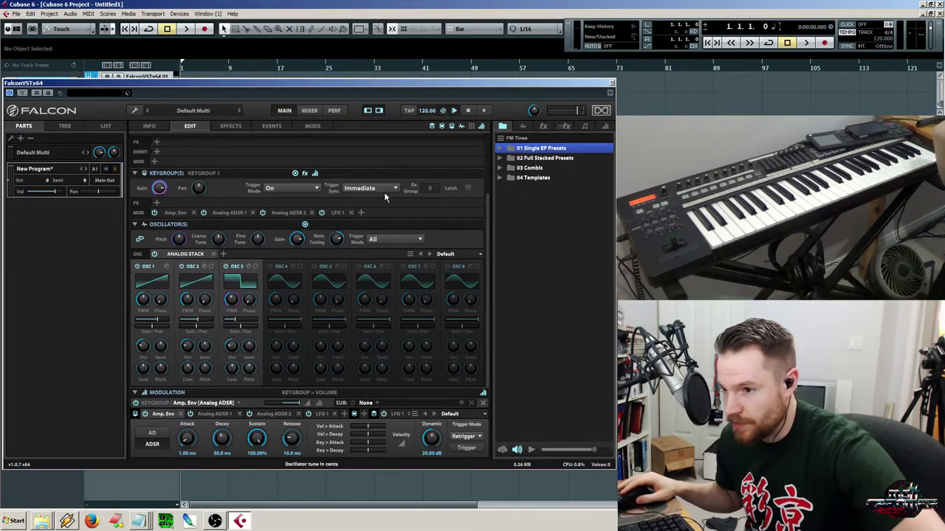
pyautogui.click(521, 126)
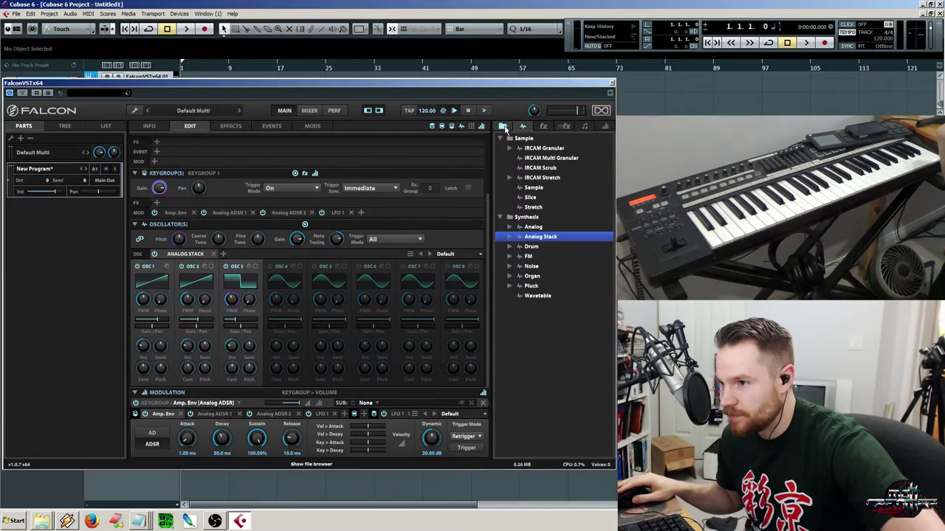
pyautogui.click(503, 127)
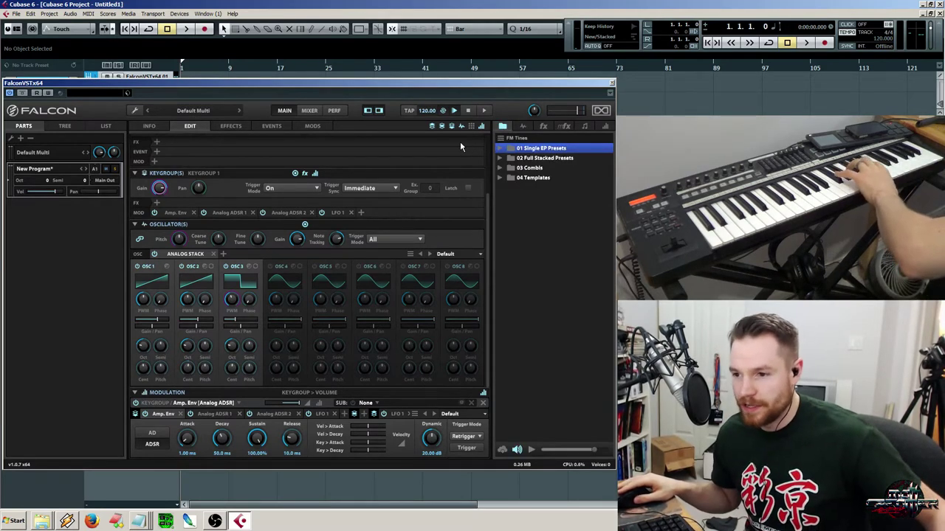
# Set the Depth of the program-level LFO 1 on the oscillator Pitch to 0.00 and delete that LFO
pyautogui.click(179, 239)
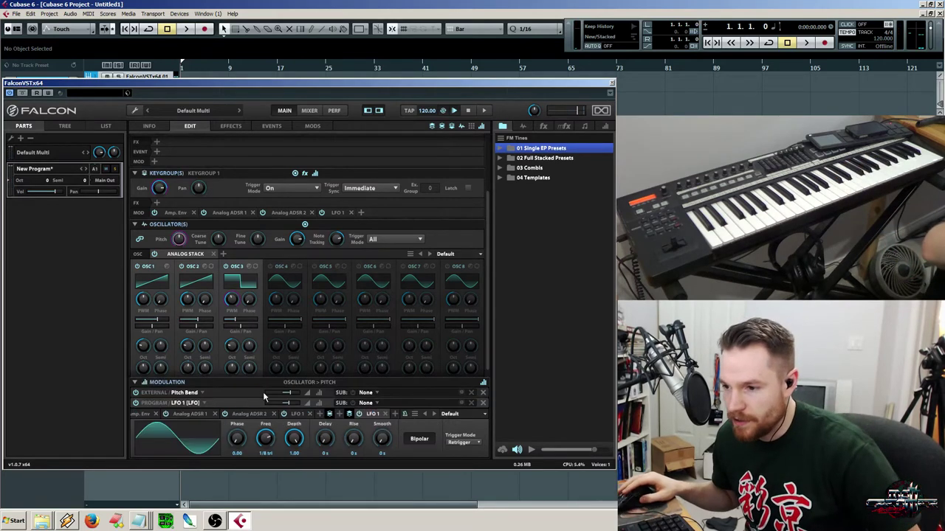
pyautogui.moveTo(297, 441); pyautogui.dragTo(294, 448)
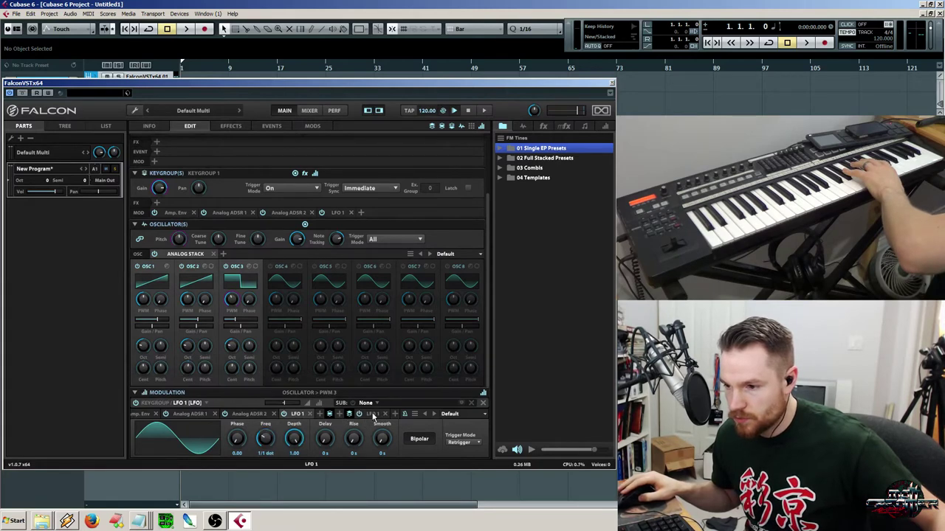
pyautogui.scroll(1, 374, 415)
pyautogui.scroll(-1, 375, 416)
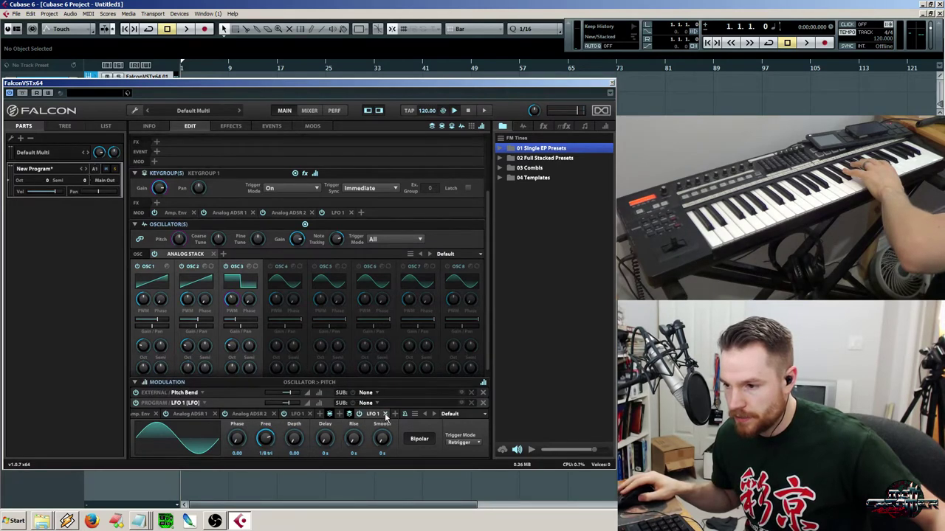
pyautogui.scroll(4, 369, 407)
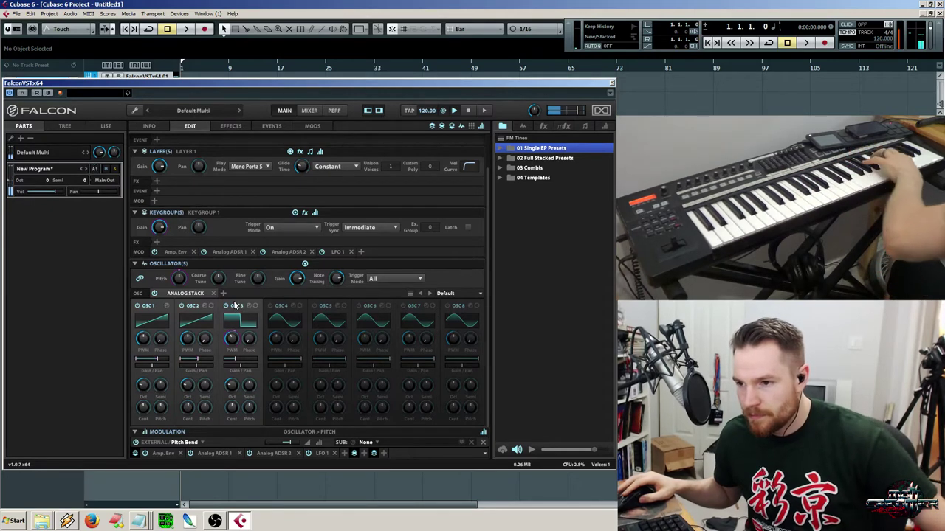
# Add a new program-level LFO as a modulation source for the oscillator Pitch
pyautogui.rightClick(176, 279)
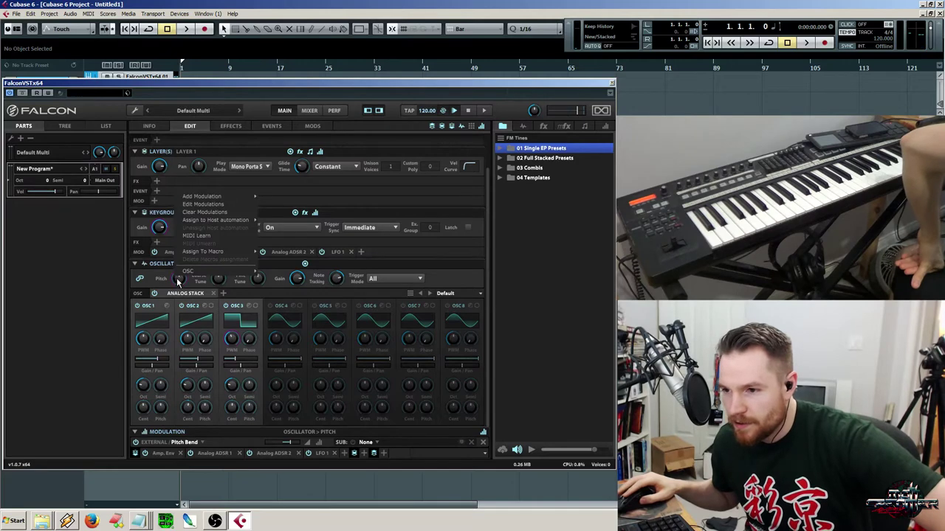
pyautogui.click(177, 281)
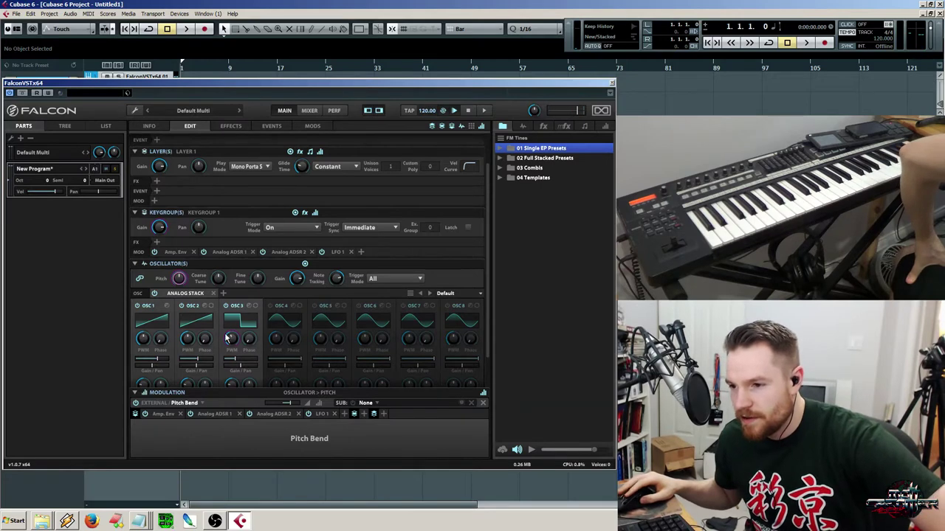
pyautogui.scroll(-1, 487, 310)
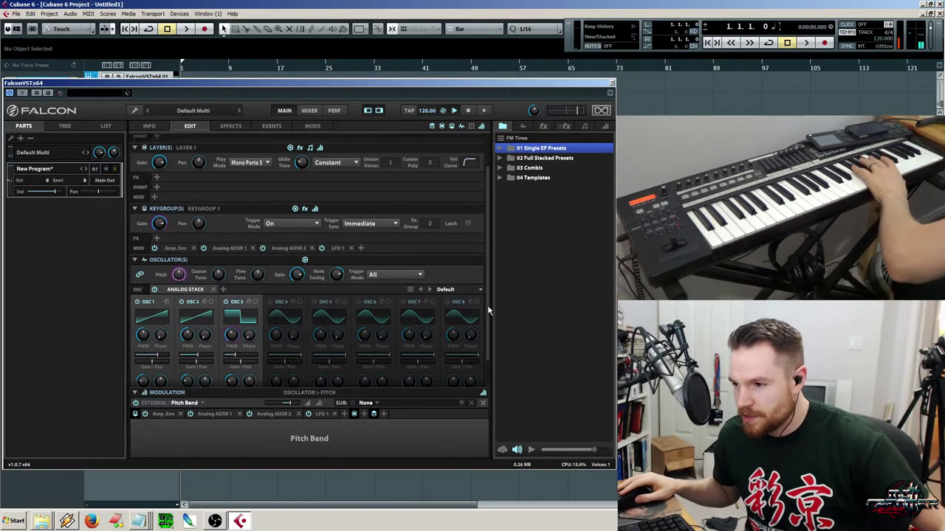
pyautogui.scroll(-2, 487, 310)
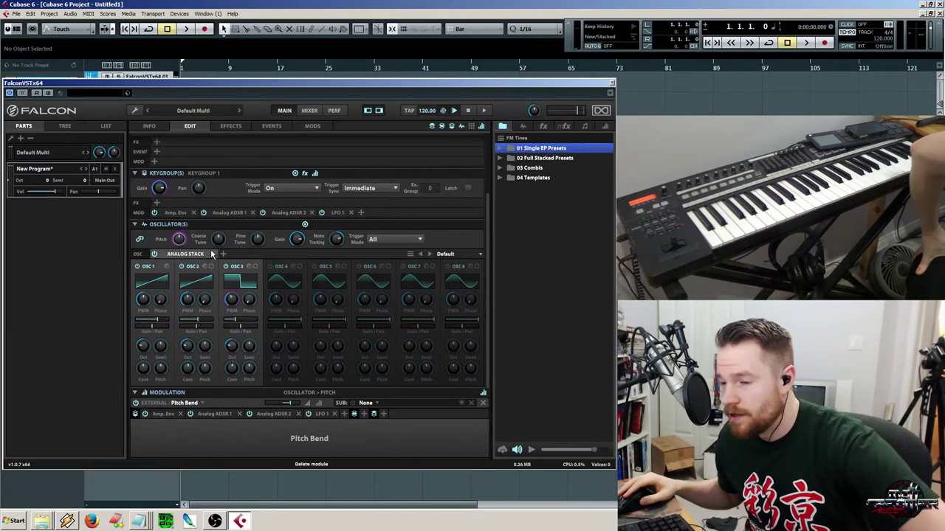
pyautogui.rightClick(179, 241)
pyautogui.moveTo(192, 246)
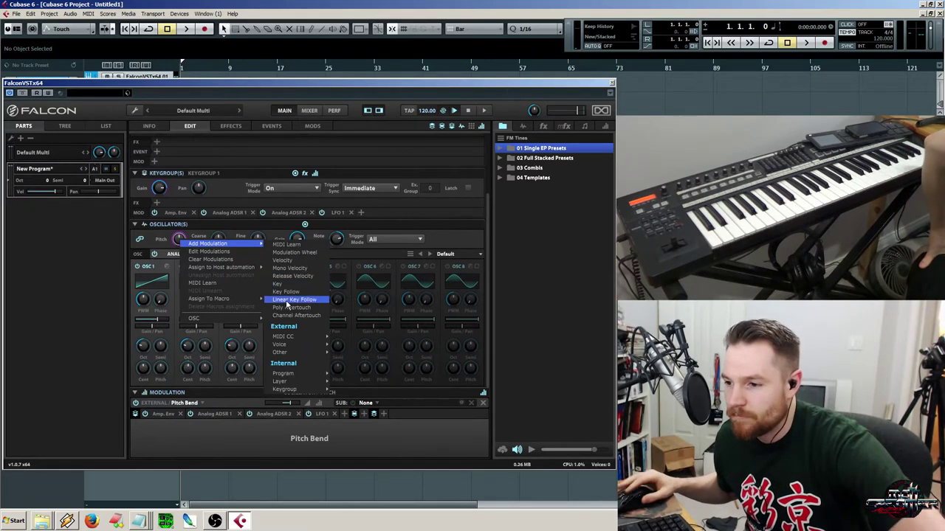
pyautogui.moveTo(299, 377)
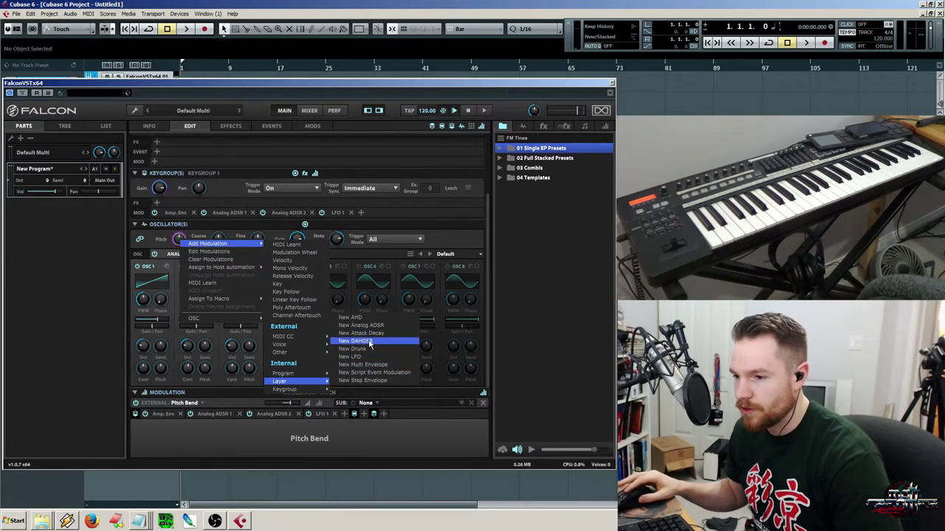
pyautogui.moveTo(310, 390)
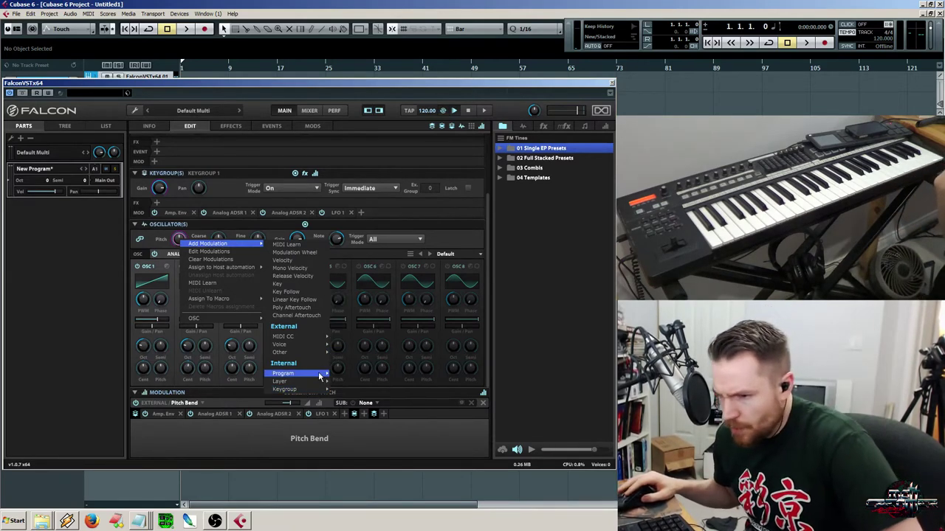
pyautogui.moveTo(310, 373)
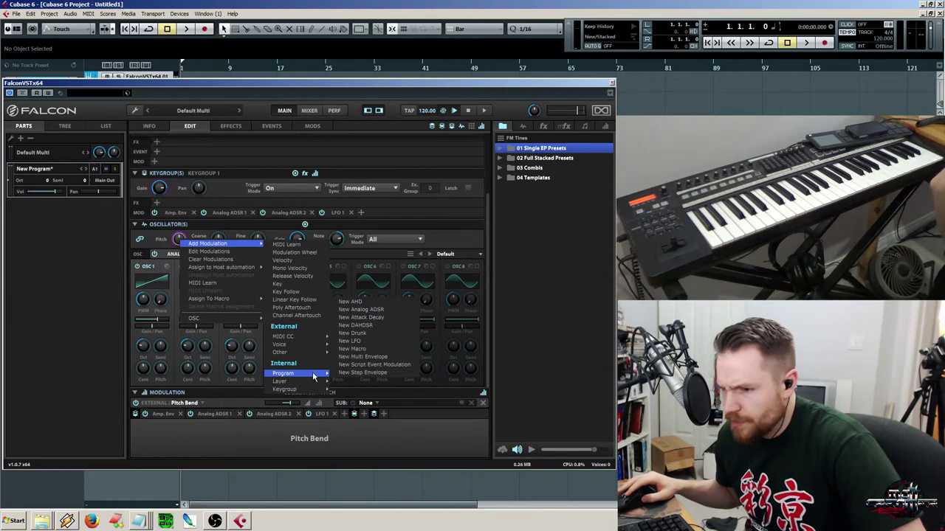
pyautogui.click(365, 347)
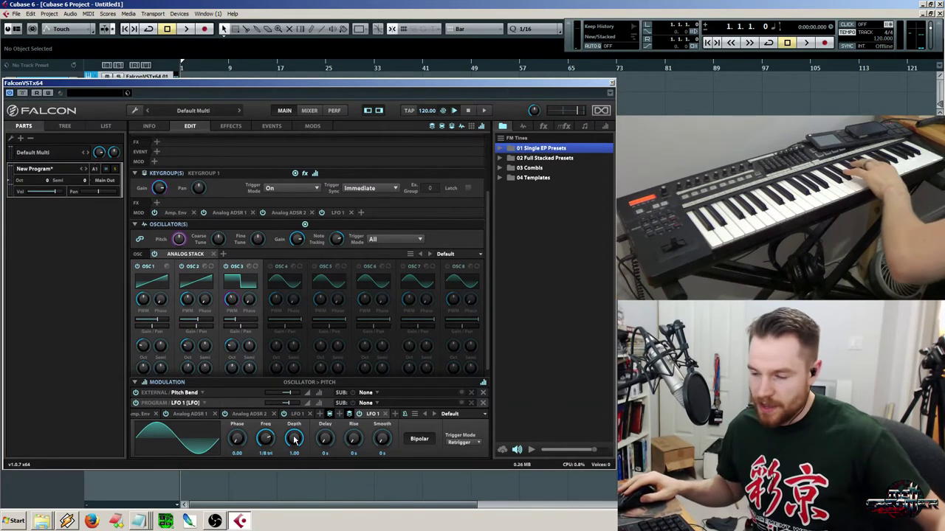
# Set the program-level LFO 1's Depth to 1.00 and add the Modulation Wheel as that Depth's modulation source
pyautogui.moveTo(294, 438)
pyautogui.mouseDown()
pyautogui.moveTo(297, 483)
pyautogui.moveTo(300, 445)
pyautogui.mouseUp()
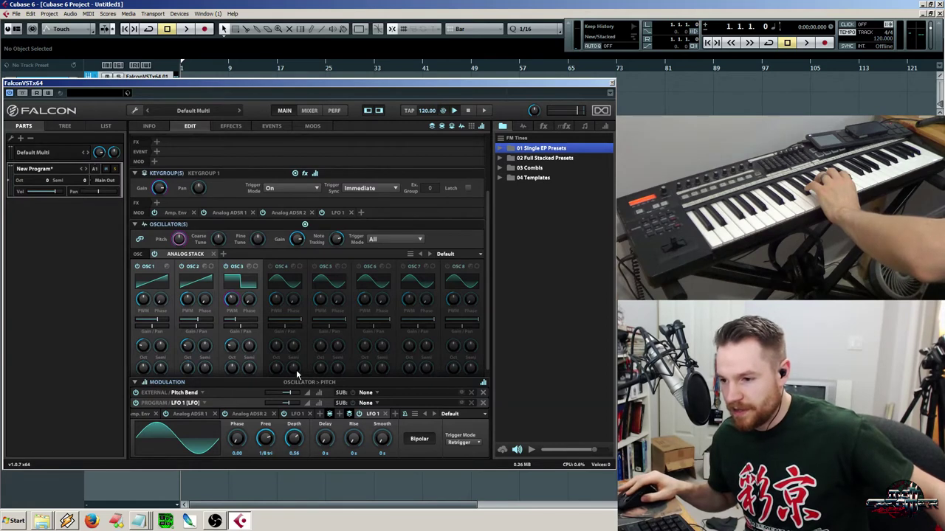
pyautogui.moveTo(298, 402)
pyautogui.mouseDown()
pyautogui.moveTo(294, 496)
pyautogui.moveTo(296, 399)
pyautogui.mouseUp()
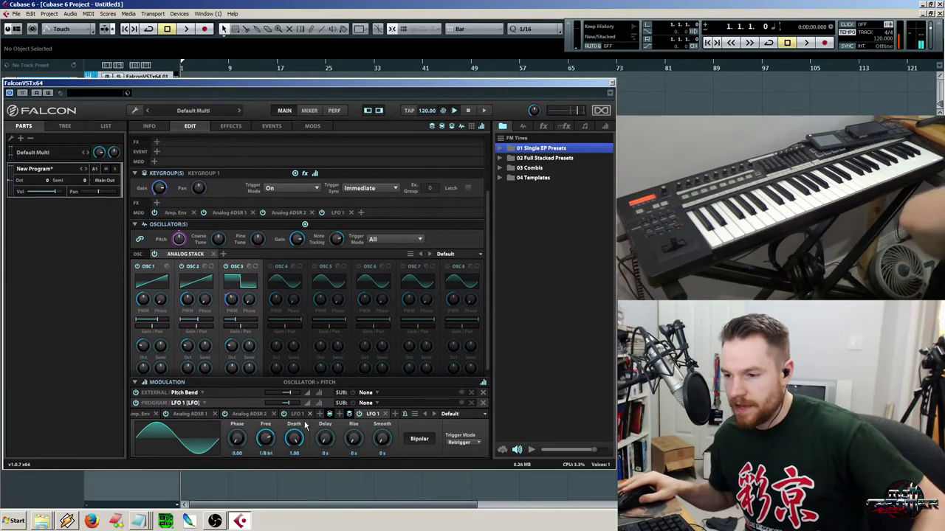
pyautogui.rightClick(299, 353)
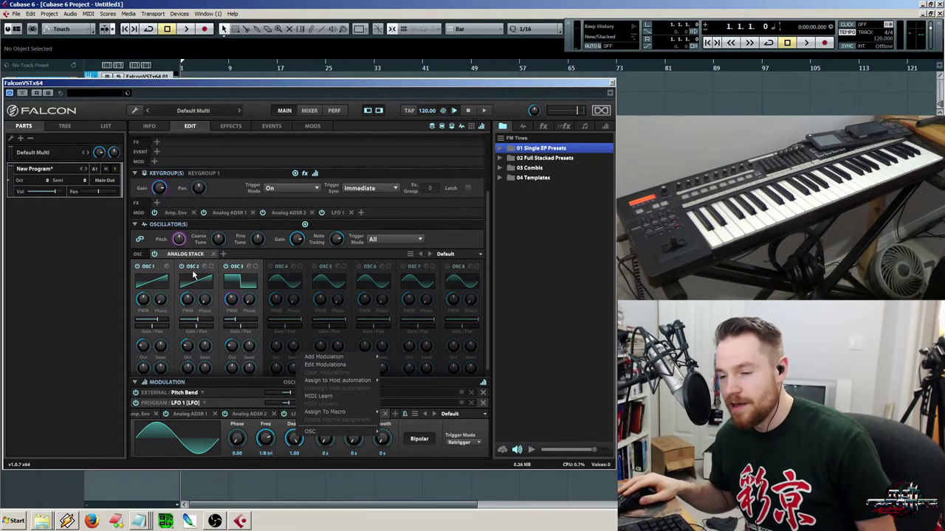
pyautogui.rightClick(293, 443)
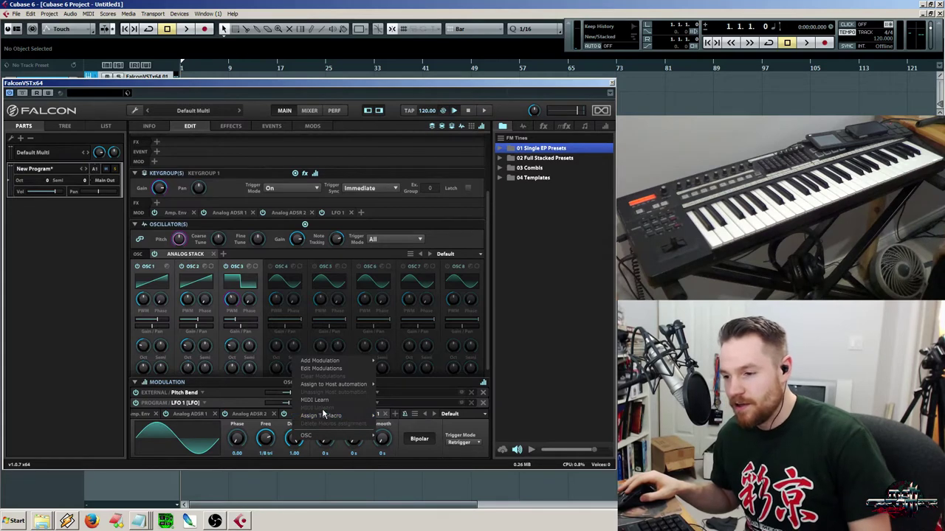
pyautogui.moveTo(330, 362)
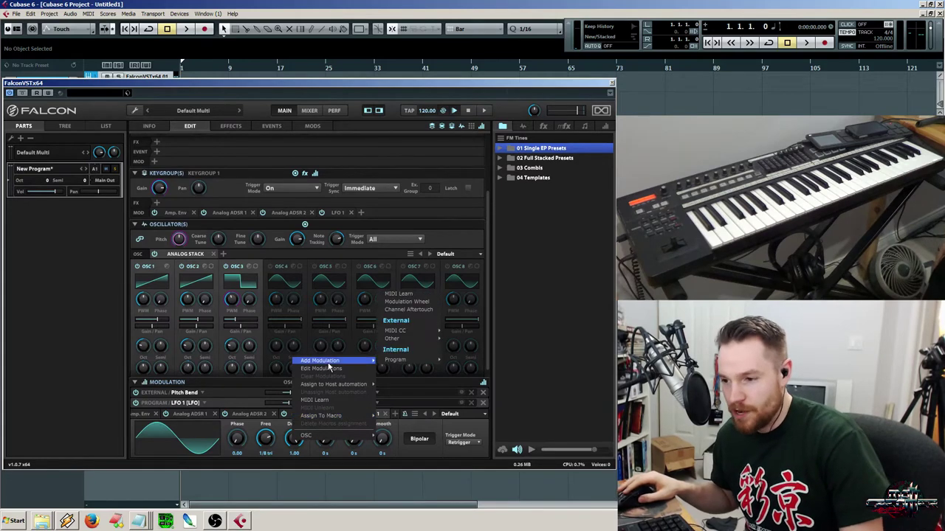
pyautogui.click(425, 304)
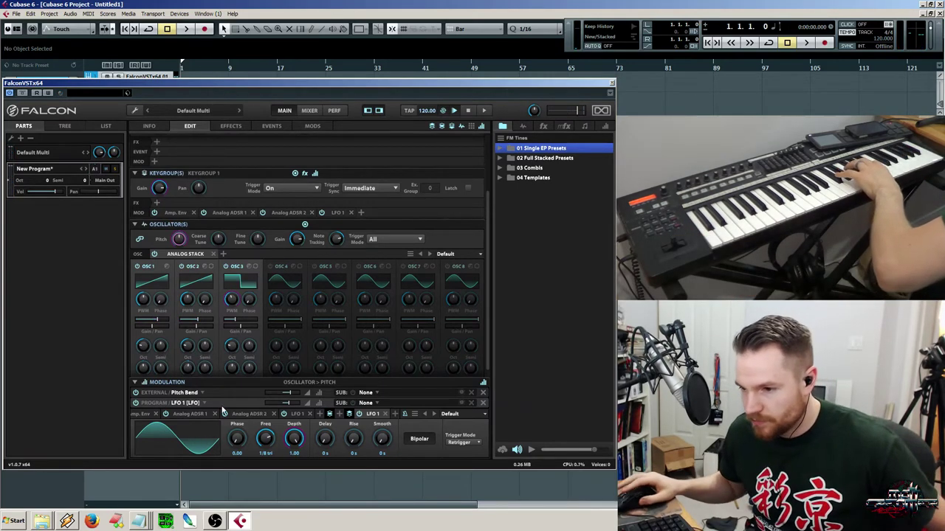
# Change the waveform of the program-level LFO 1 to Triangle
pyautogui.click(188, 446)
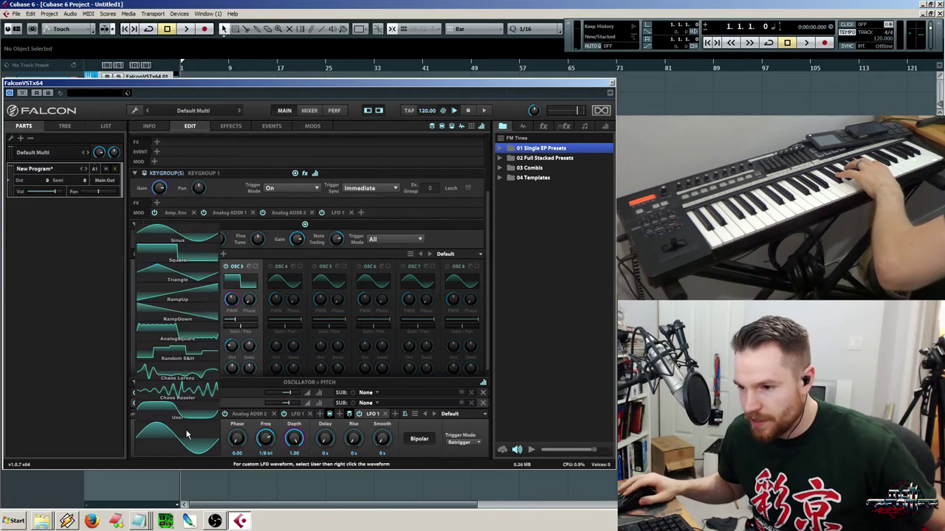
pyautogui.click(190, 274)
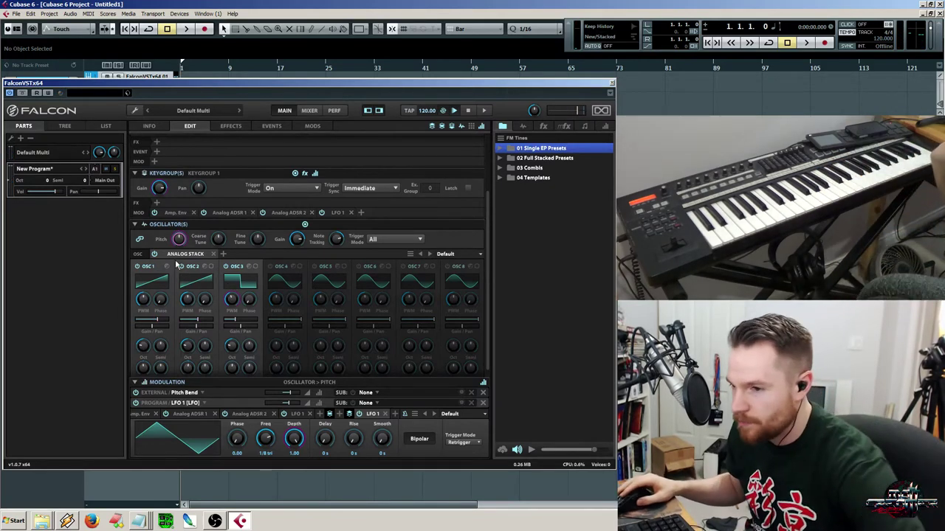
pyautogui.rightClick(294, 439)
pyautogui.moveTo(304, 359)
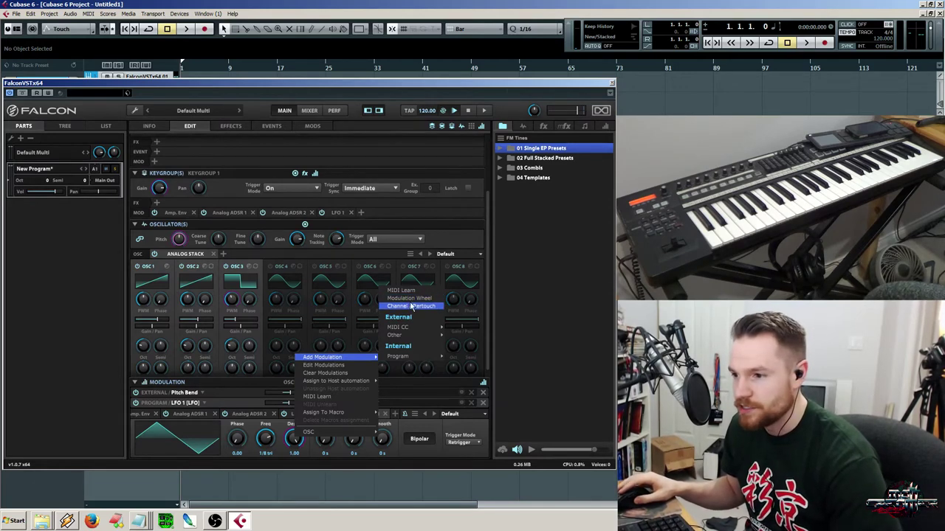
pyautogui.click(431, 453)
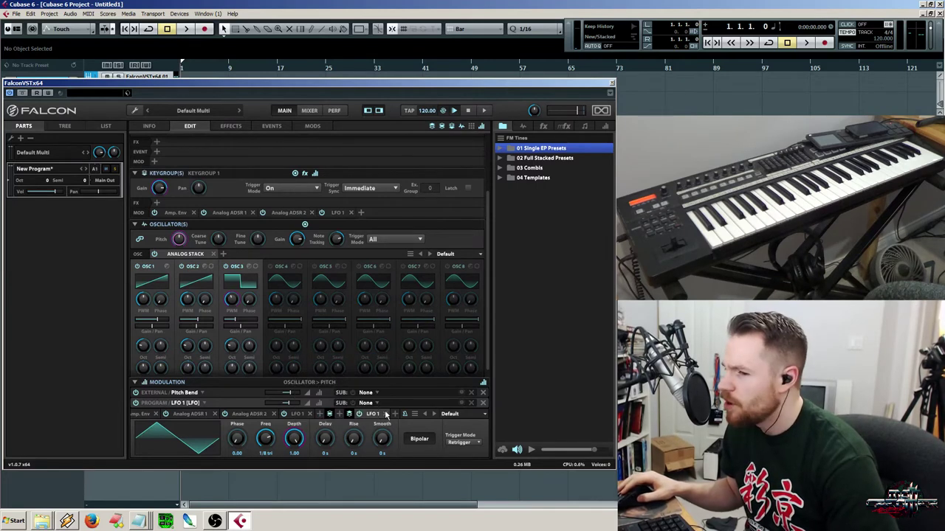
# Add another new program-level LFO to modulate the oscillator Pitch
pyautogui.rightClick(189, 241)
pyautogui.moveTo(190, 244)
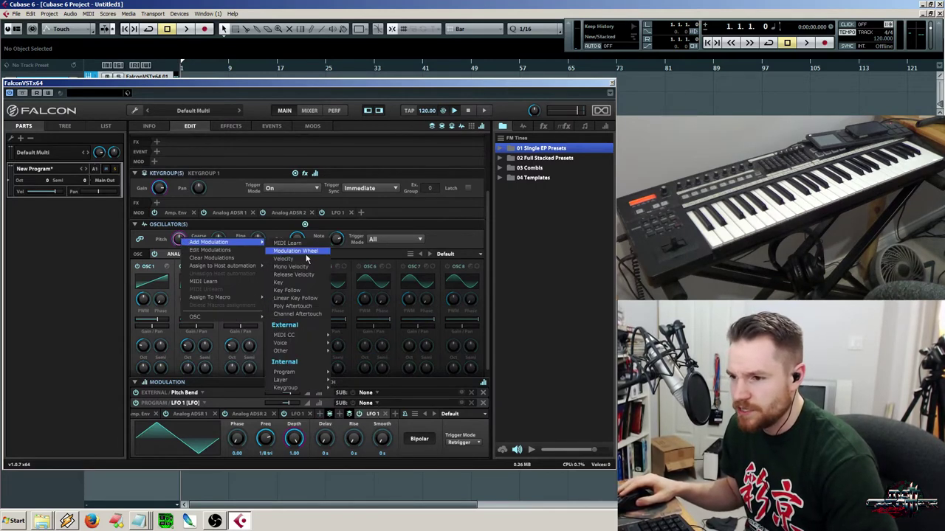
pyautogui.moveTo(309, 376)
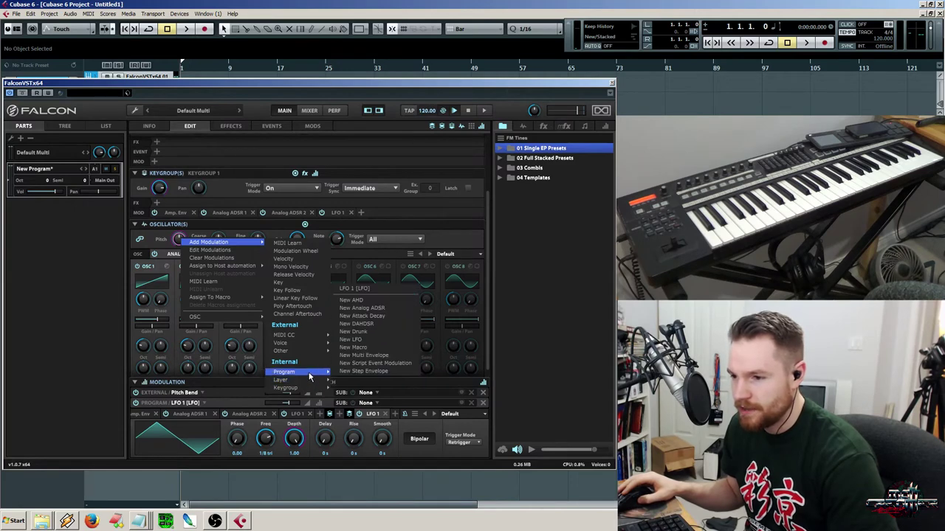
pyautogui.click(372, 340)
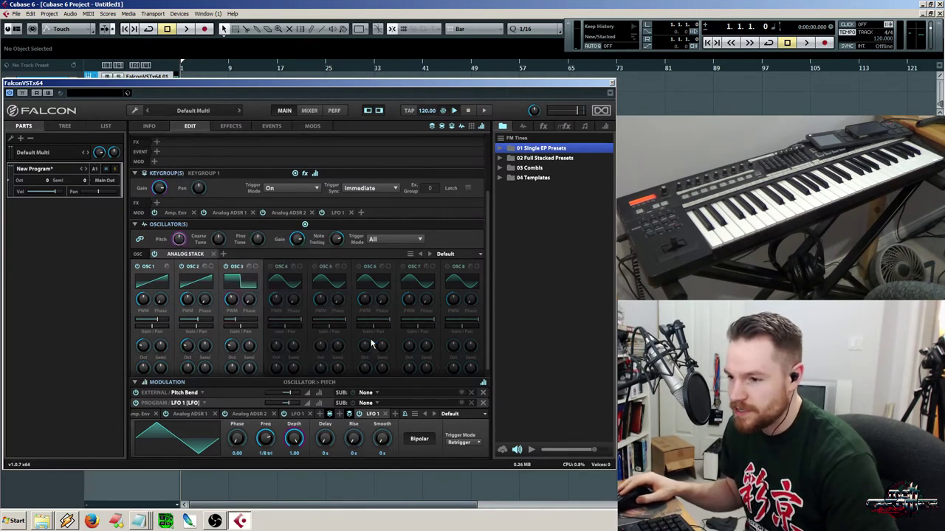
# Change program-level LFO 2's waveform to Triangle, sync it to tempo and set its Freq to 1/8 tri
pyautogui.click(197, 442)
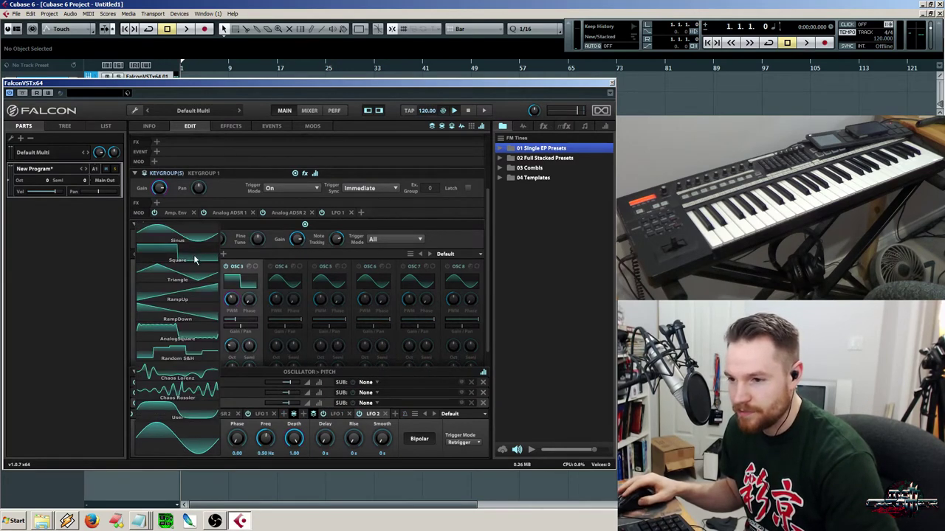
pyautogui.click(185, 278)
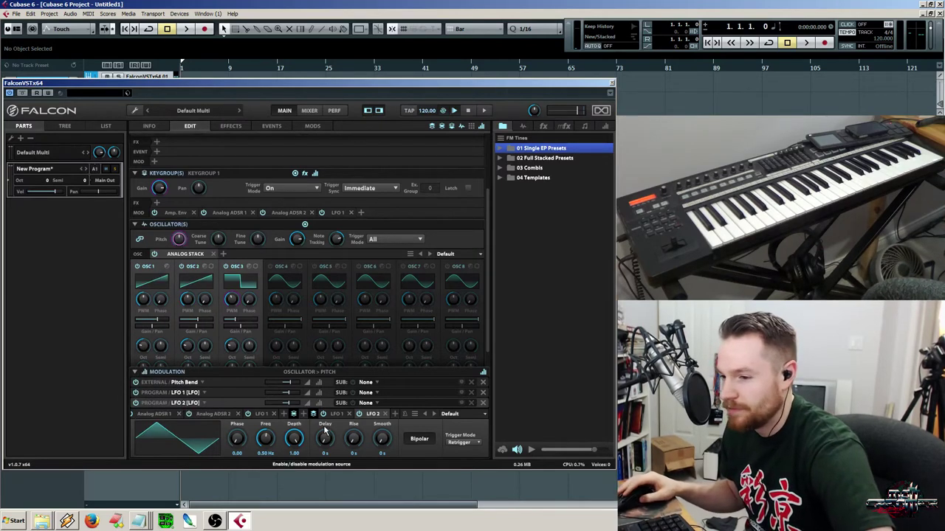
pyautogui.click(405, 417)
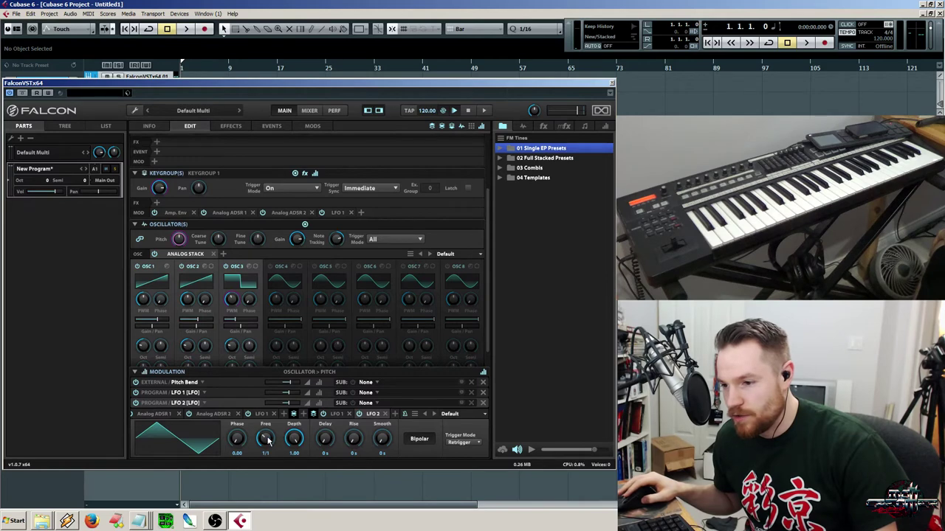
pyautogui.moveTo(267, 440); pyautogui.dragTo(267, 418)
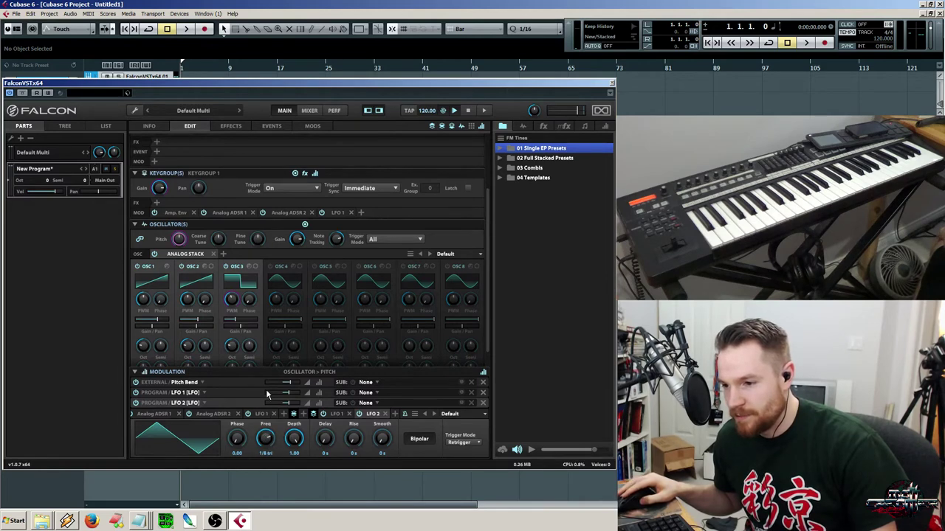
# Add the Modulation Wheel as a modulation source for the Depth of program-level LFO 2
pyautogui.rightClick(296, 437)
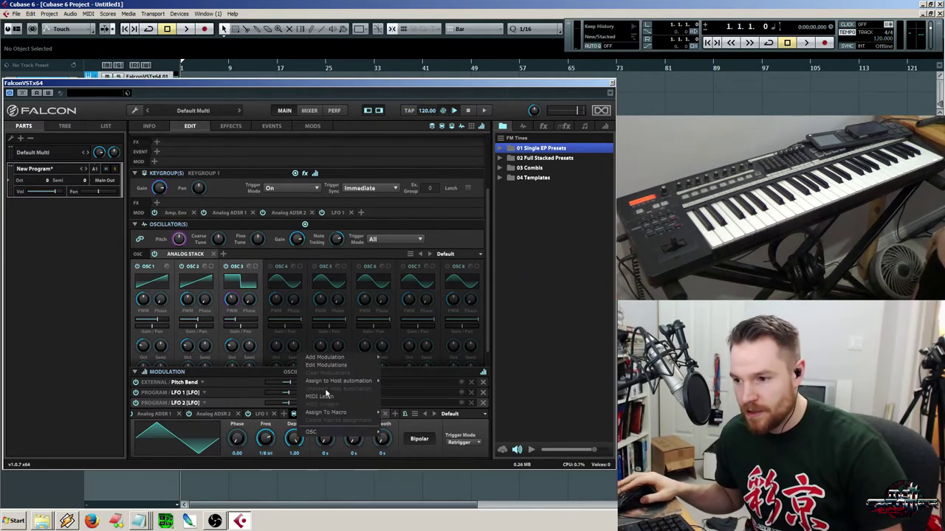
pyautogui.moveTo(334, 359)
pyautogui.click(411, 305)
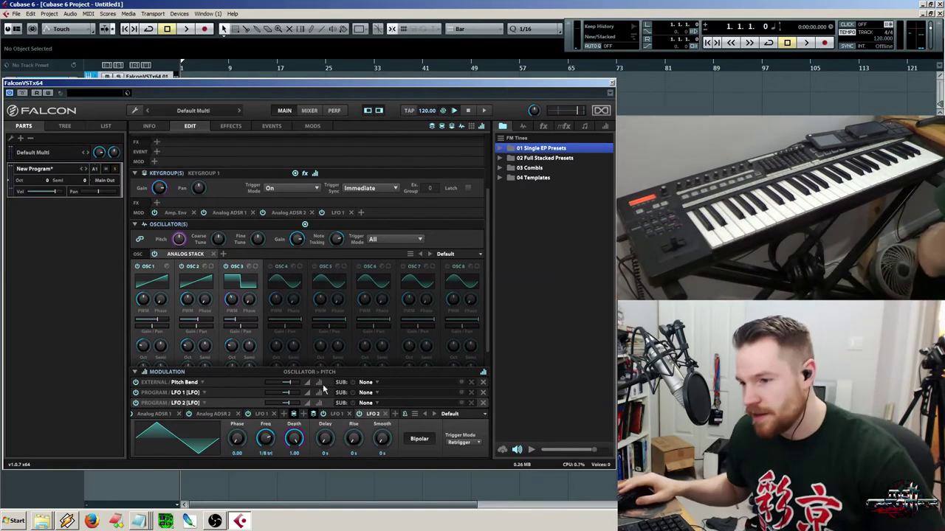
pyautogui.rightClick(290, 406)
pyautogui.click(291, 408)
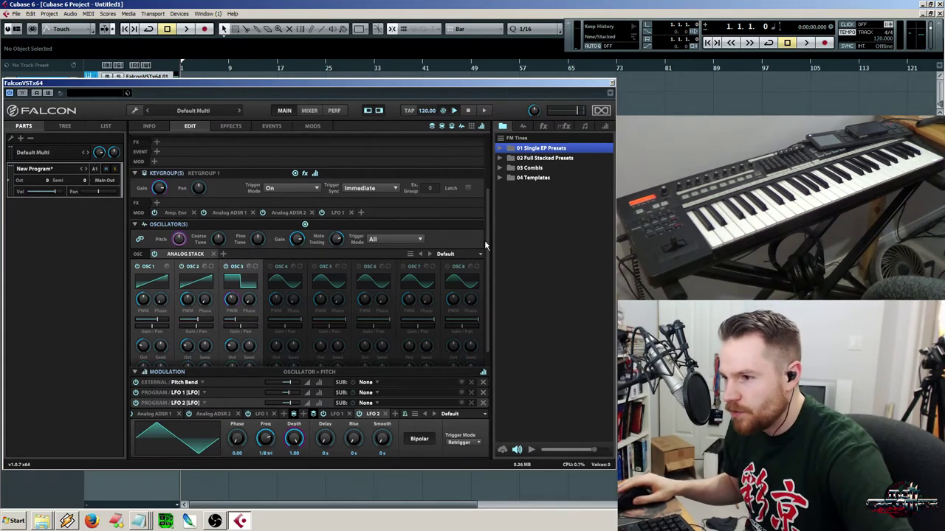
pyautogui.scroll(2, 488, 230)
pyautogui.scroll(3, 488, 221)
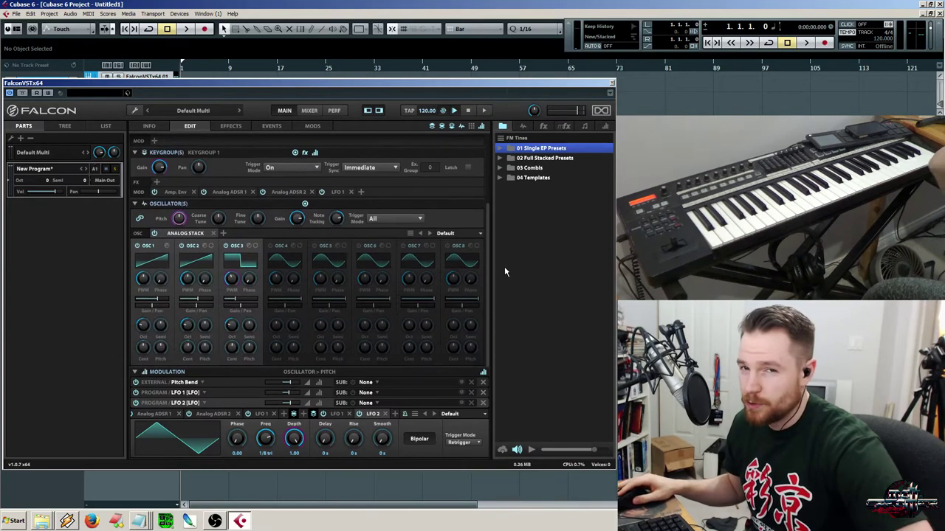
pyautogui.scroll(-1, 493, 172)
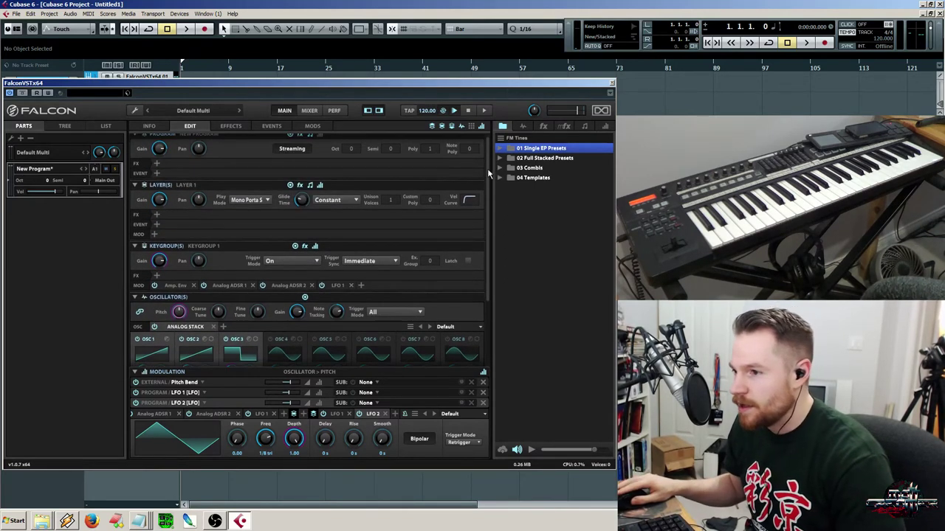
pyautogui.scroll(-5, 487, 174)
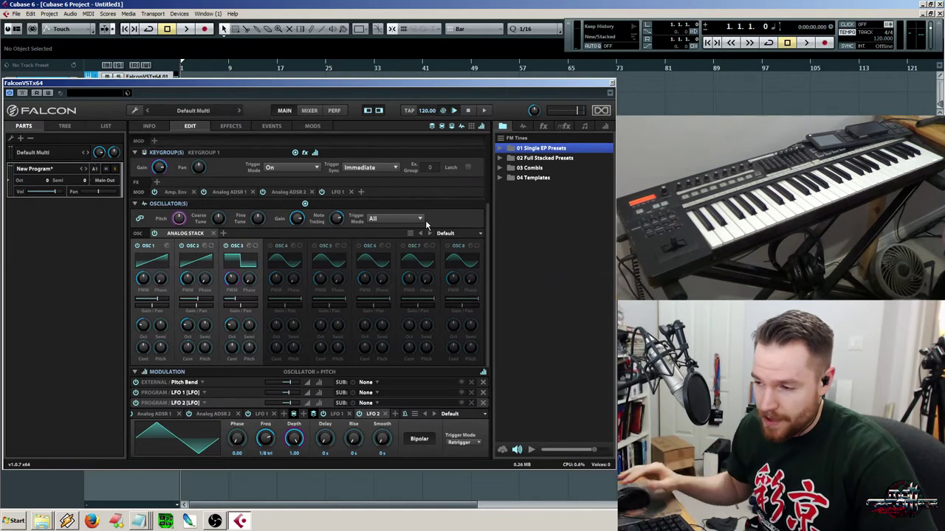
pyautogui.scroll(-3, 489, 210)
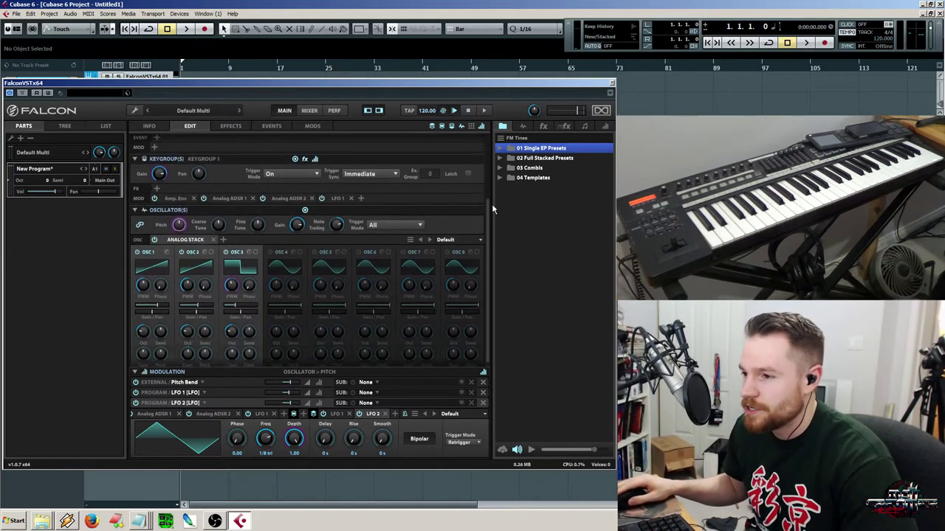
pyautogui.scroll(3, 491, 200)
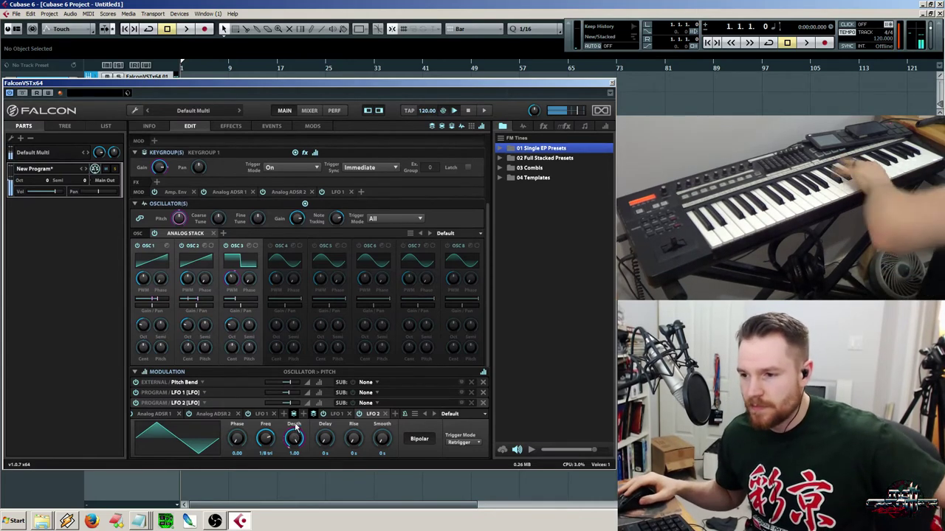
# Examine the modulation of OSC 3's PWM and the sources that can be added to it
pyautogui.click(232, 279)
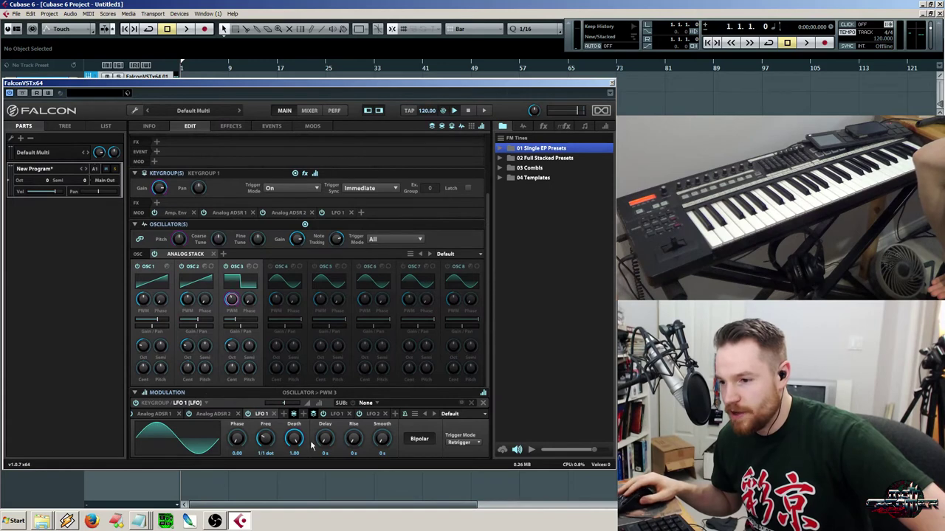
pyautogui.rightClick(235, 301)
pyautogui.moveTo(280, 221)
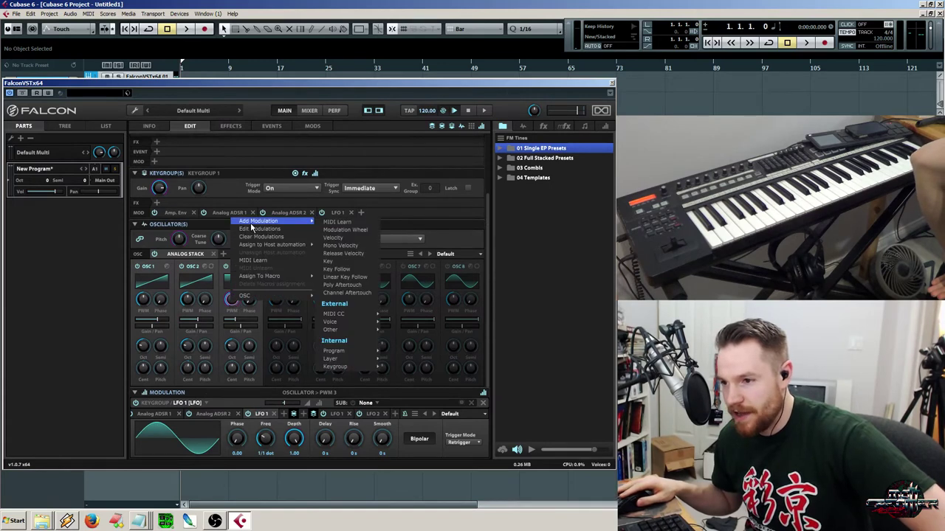
pyautogui.moveTo(348, 355)
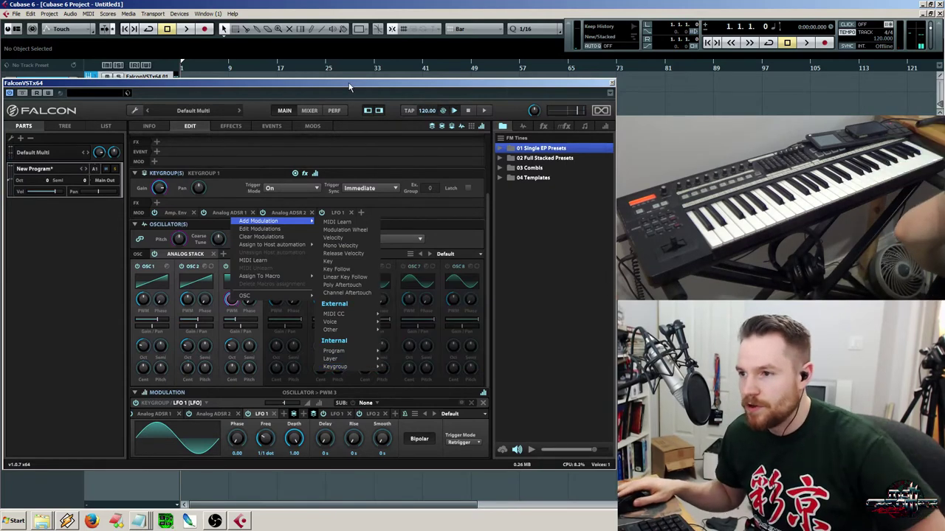
pyautogui.click(354, 159)
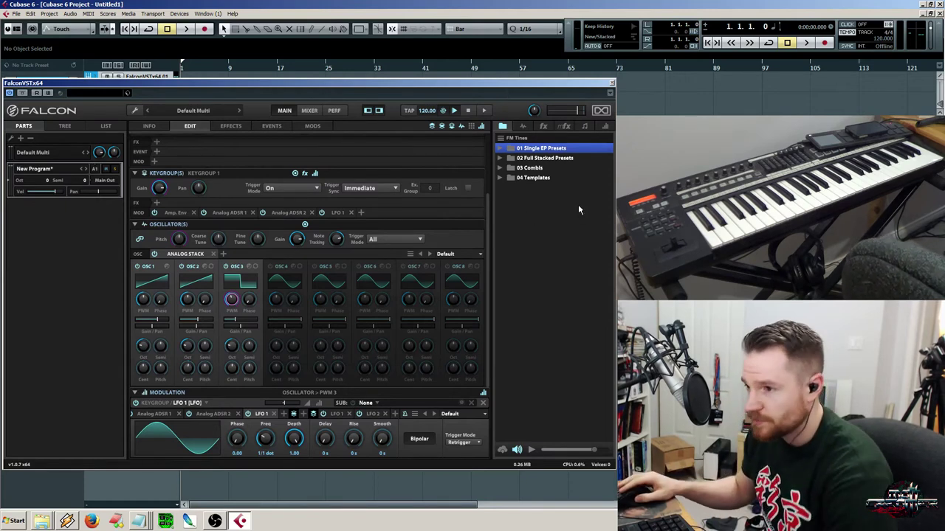
# Open the Cameo soundbank in the browser, then add a second, empty part to the multi and select it
pyautogui.click(517, 138)
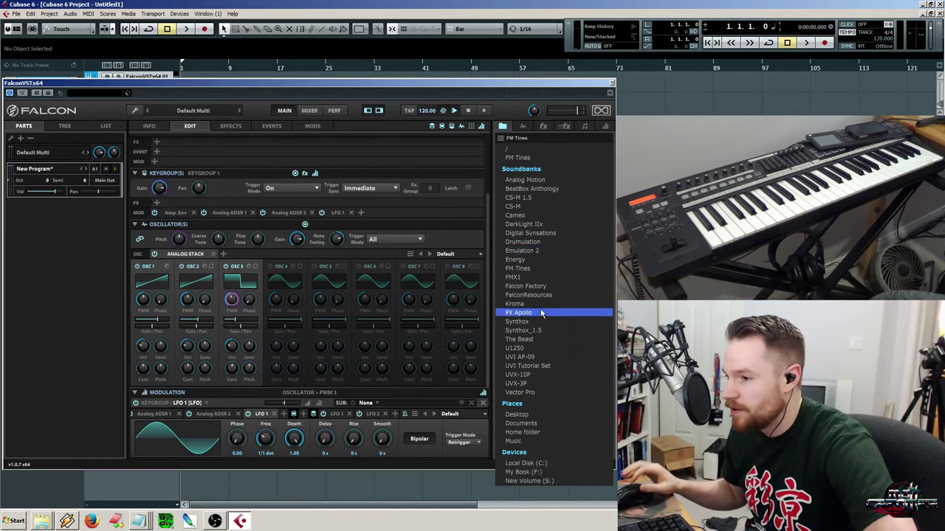
pyautogui.click(524, 215)
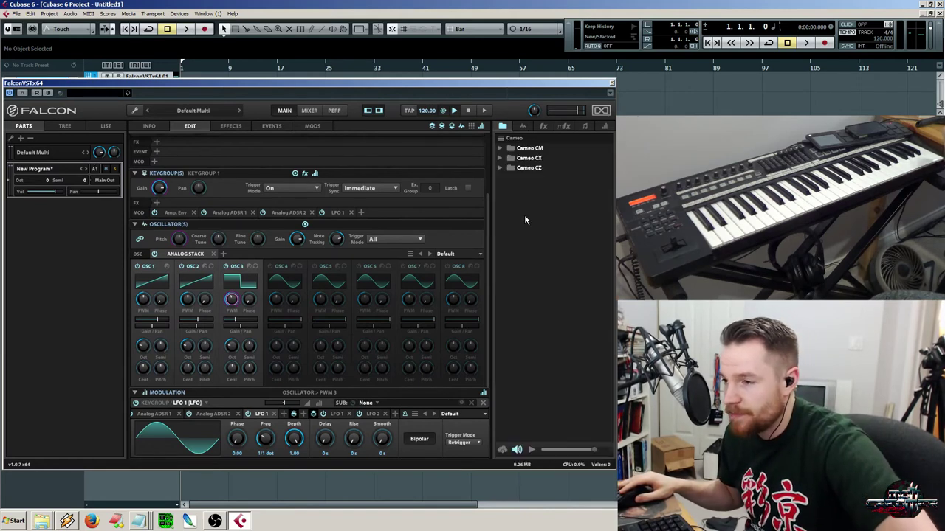
pyautogui.click(22, 140)
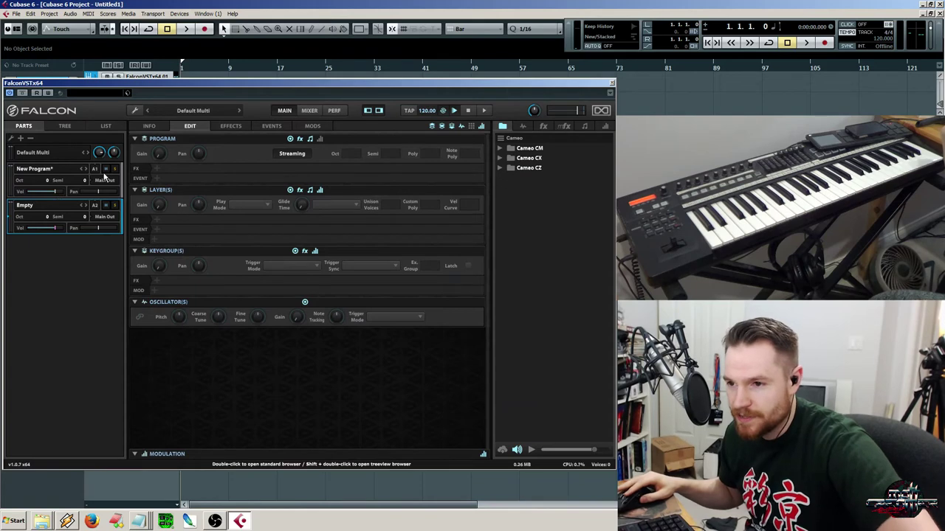
pyautogui.click(59, 175)
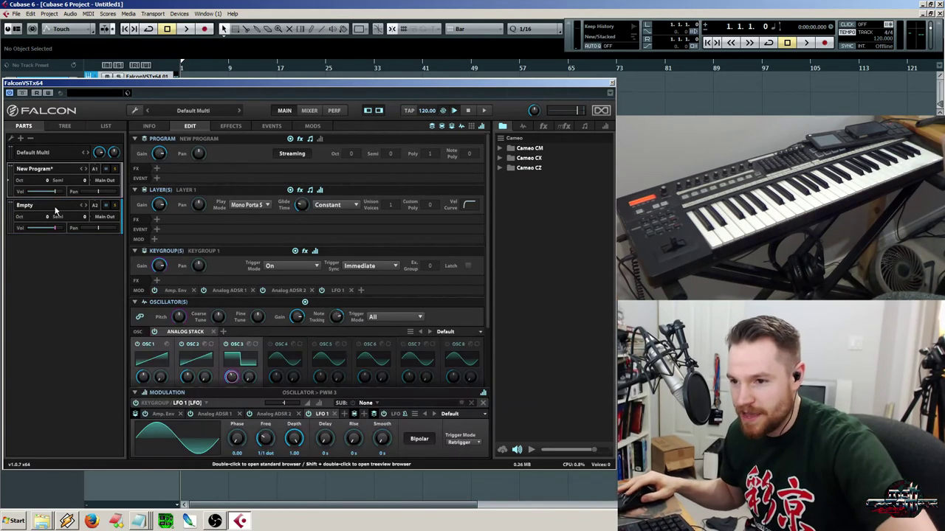
pyautogui.click(54, 210)
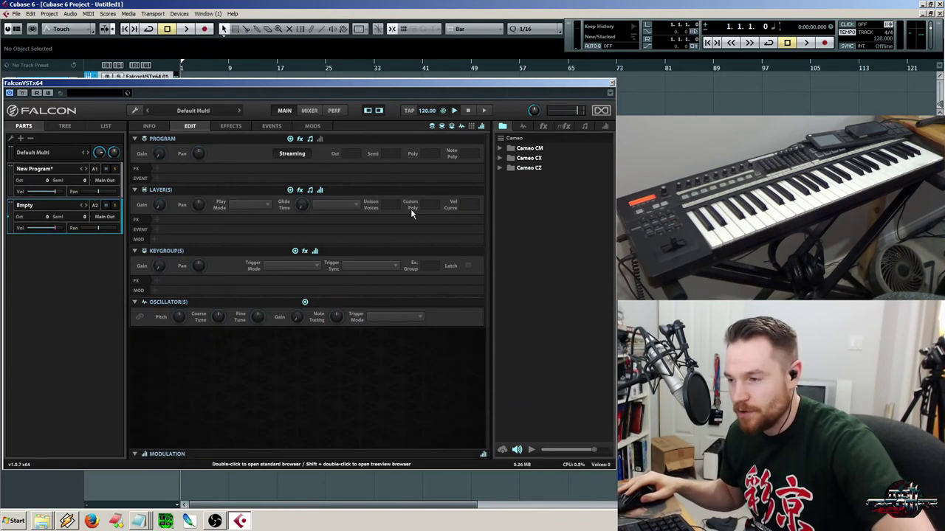
# Load the Cameo CM program from the Cameo CM folder into the empty part
pyautogui.click(524, 150)
pyautogui.click(502, 149)
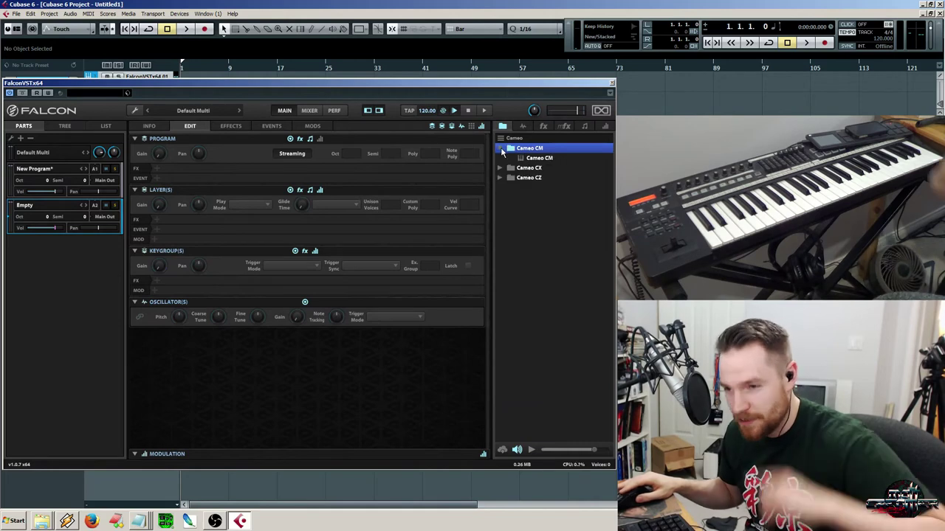
pyautogui.click(539, 158)
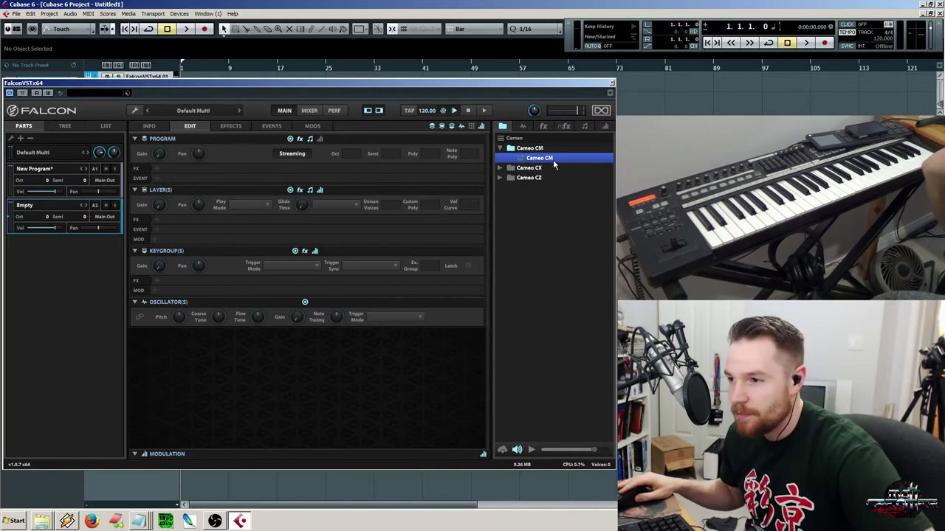
pyautogui.doubleClick(541, 159)
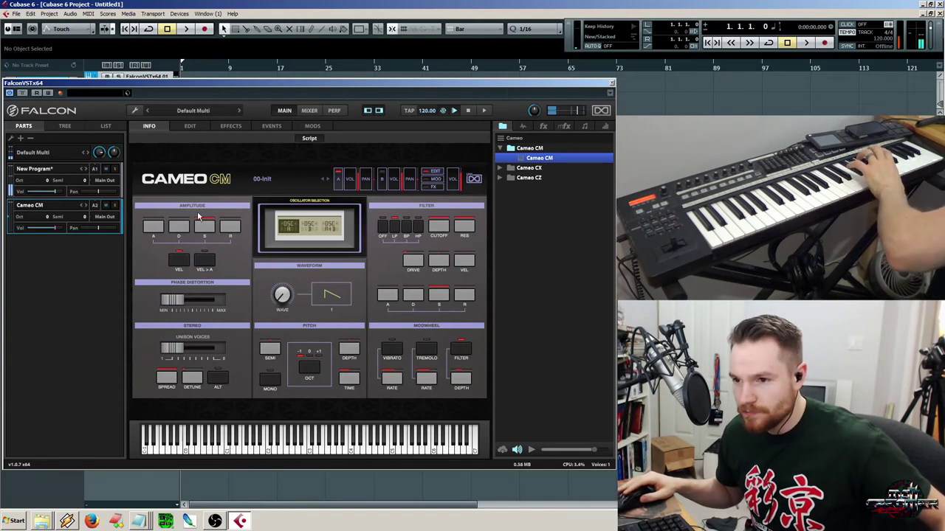
# Set the MIDI channel of New Program to A2 and that of Cameo CM to A1
pyautogui.click(94, 170)
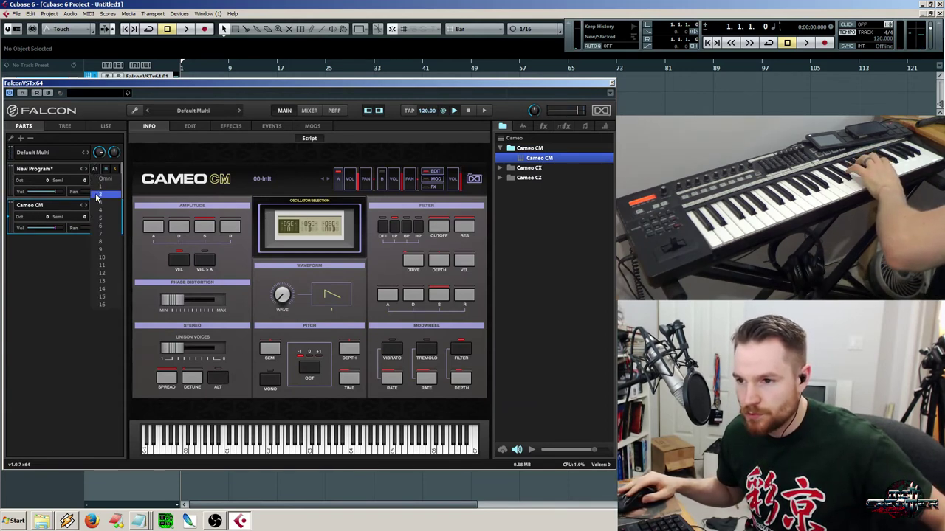
pyautogui.click(100, 194)
pyautogui.click(95, 205)
pyautogui.click(101, 223)
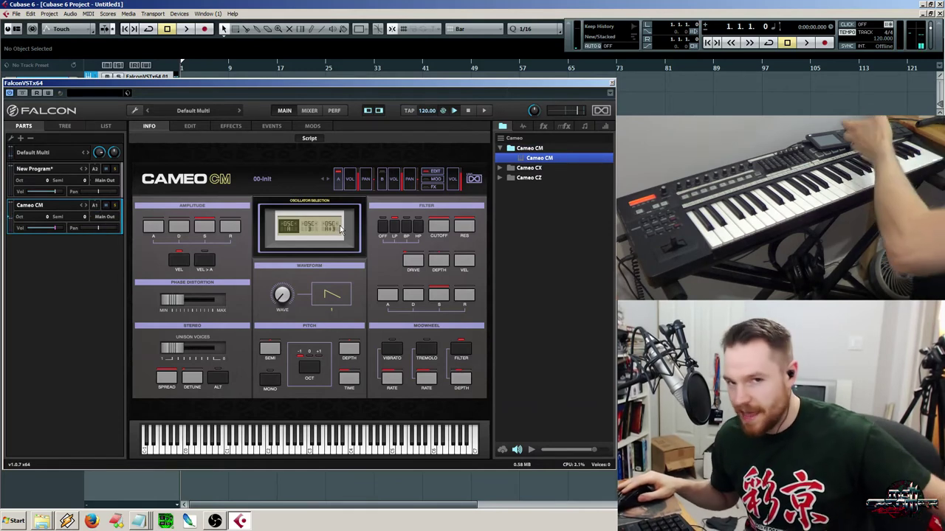
# Switch Cameo CM to the BL-Emphasis preset and open the program's underlying editor
pyautogui.click(329, 181)
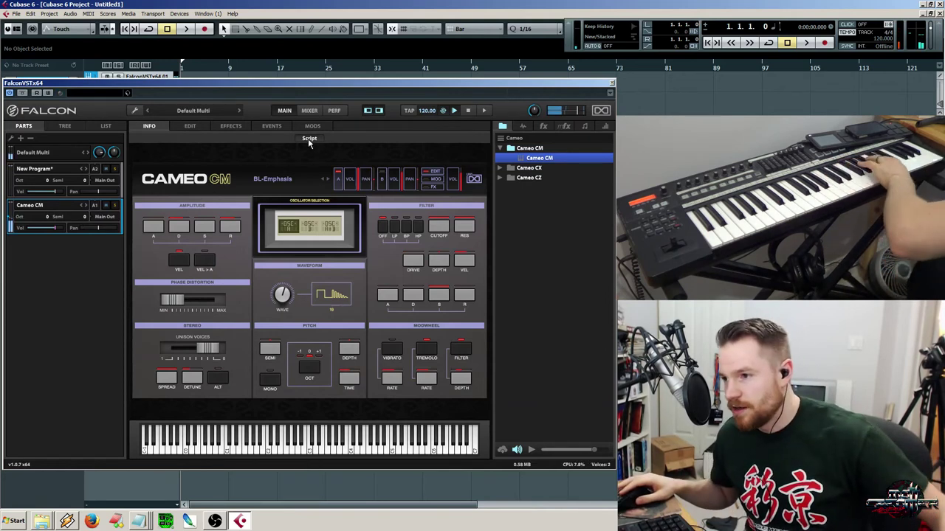
pyautogui.click(192, 126)
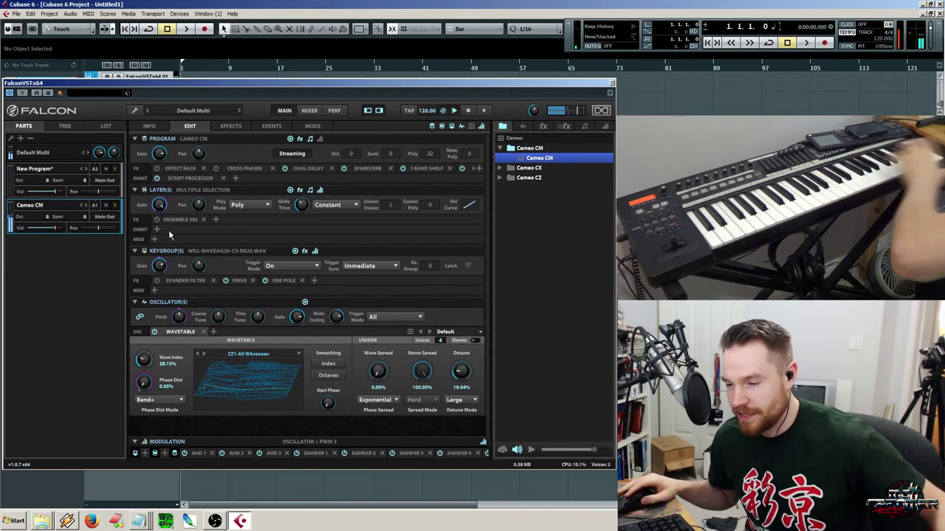
pyautogui.click(150, 126)
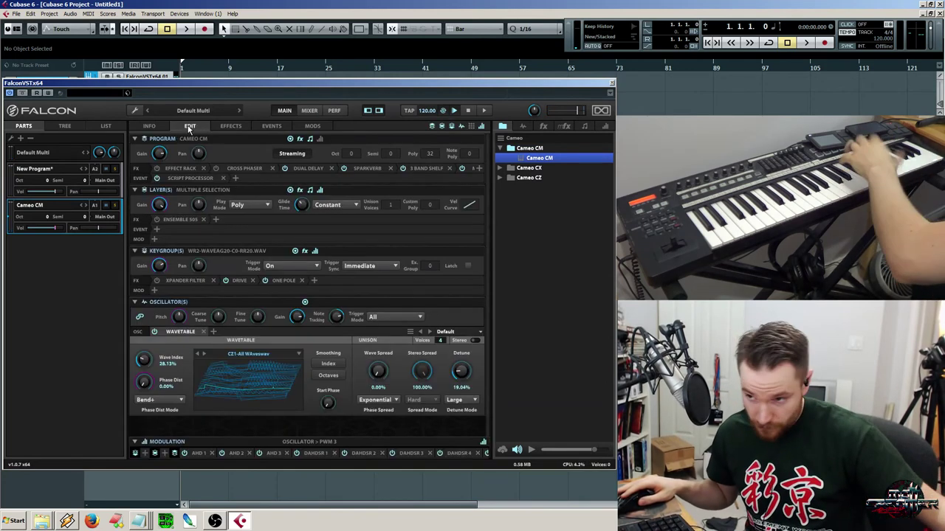
pyautogui.click(190, 127)
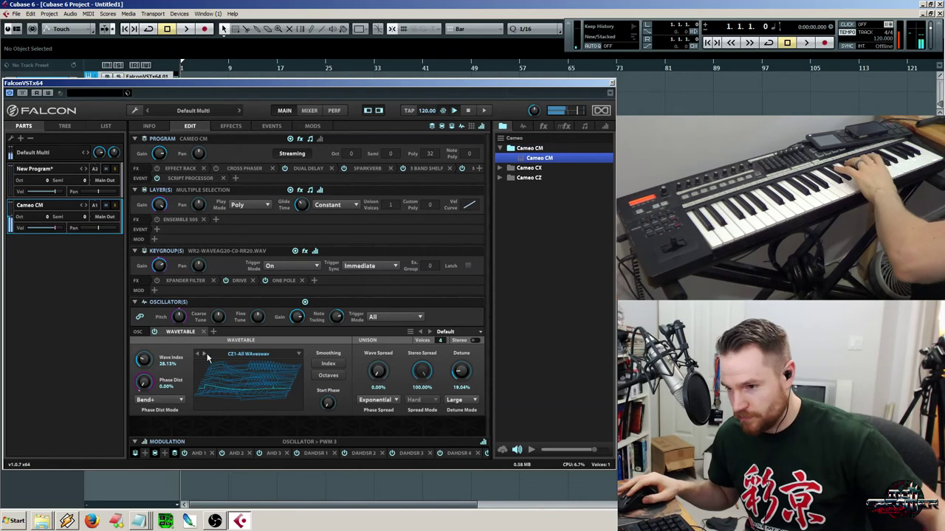
# Change the Cameo CM oscillator's wavetable to Wha Chimes from the Mo category
pyautogui.click(249, 355)
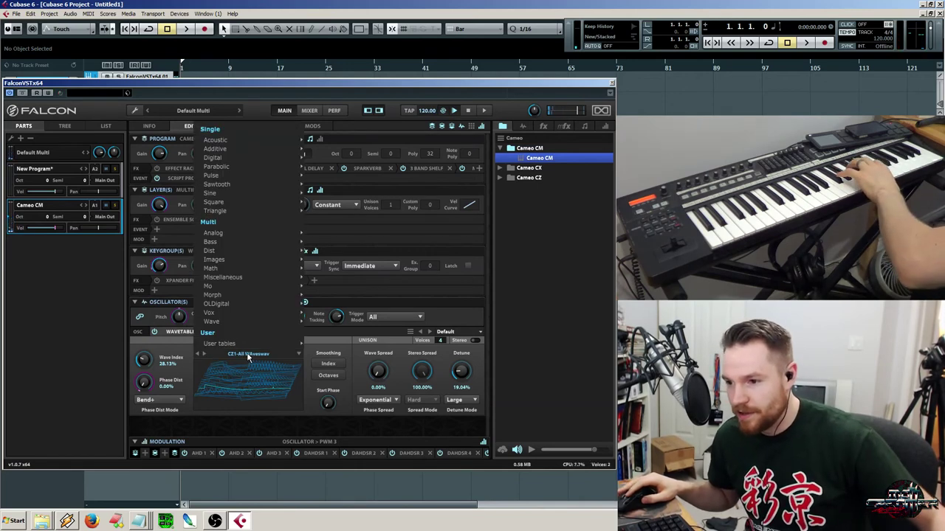
pyautogui.moveTo(233, 288)
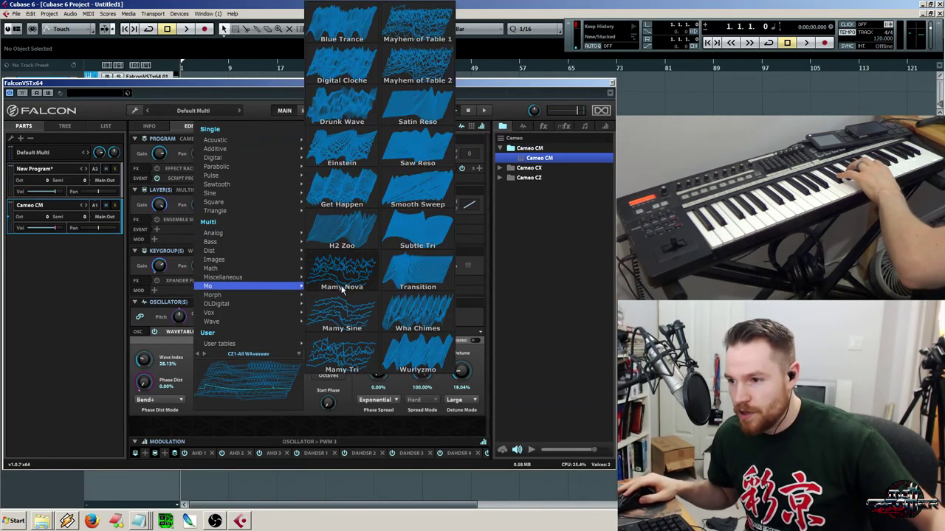
pyautogui.click(421, 308)
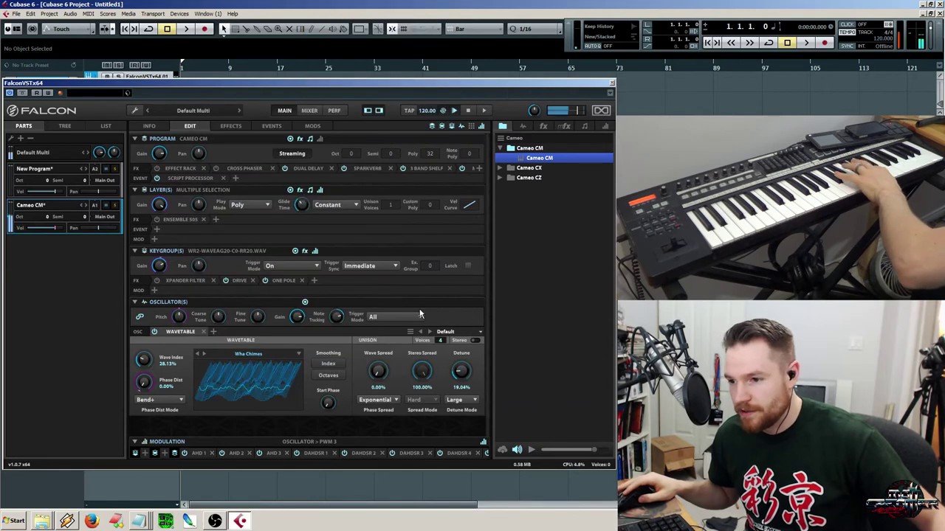
# Replace the Cameo CM oscillator's wavetable with Ellipse from the Images category
pyautogui.click(263, 353)
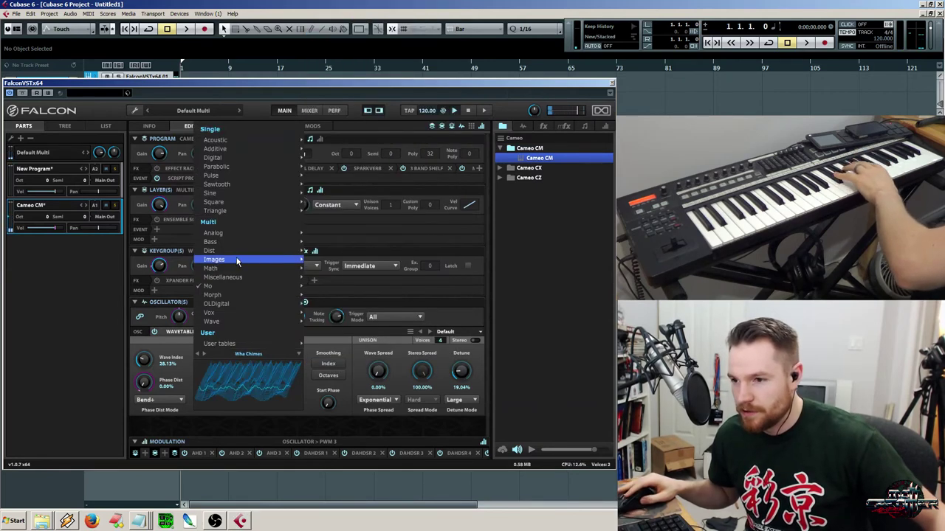
pyautogui.moveTo(236, 259)
pyautogui.click(366, 269)
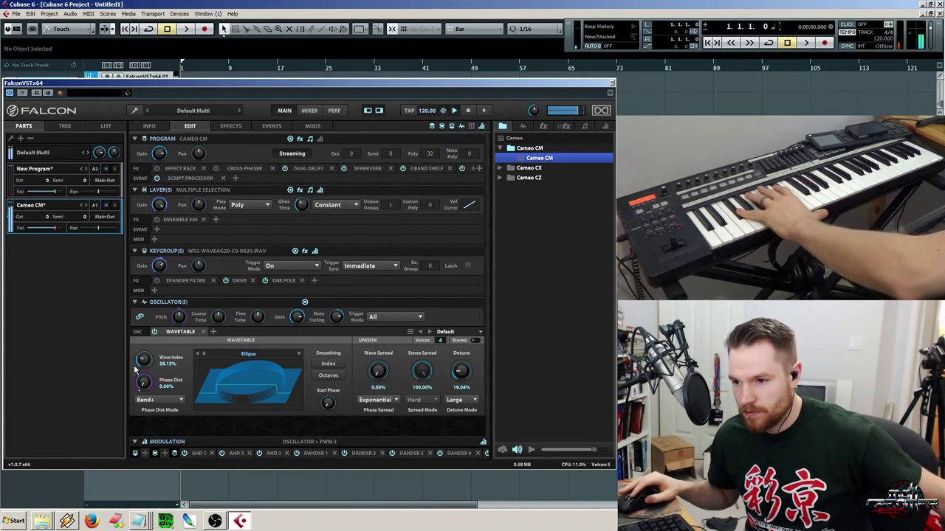
# Set the Ellipse wavetable's Wave Index to 36.92% and add a Pluck oscillator alongside the Wavetable oscillator in Cameo CM
pyautogui.moveTo(143, 360)
pyautogui.mouseDown()
pyautogui.moveTo(147, 319)
pyautogui.moveTo(146, 353)
pyautogui.mouseUp()
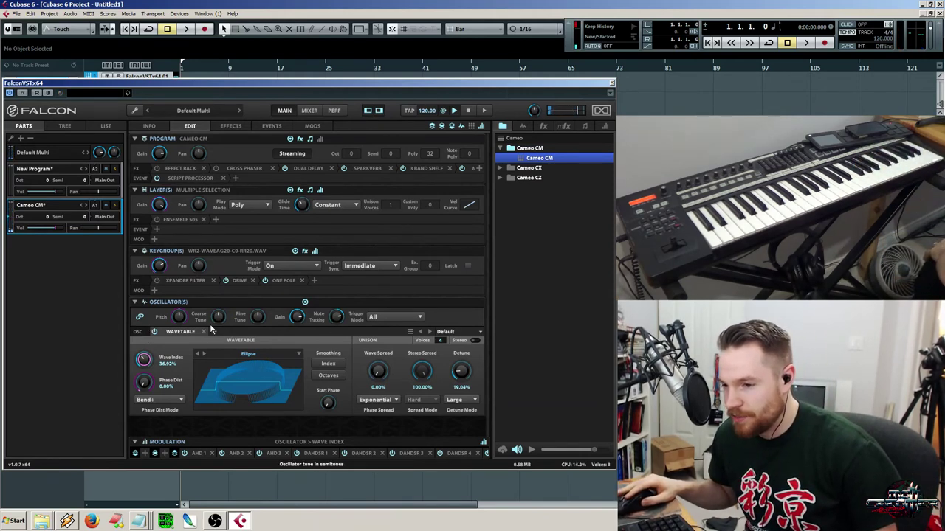
pyautogui.click(522, 127)
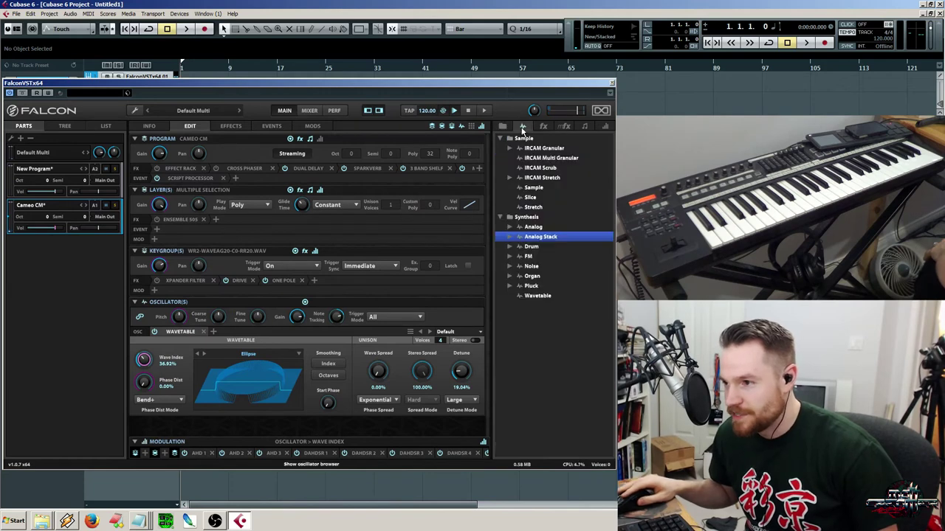
pyautogui.click(533, 286)
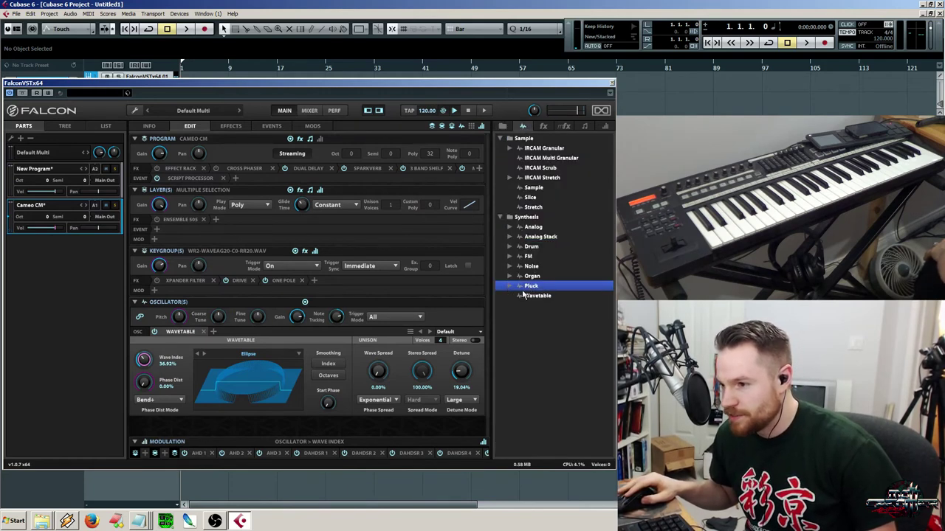
pyautogui.moveTo(351, 331); pyautogui.dragTo(214, 332)
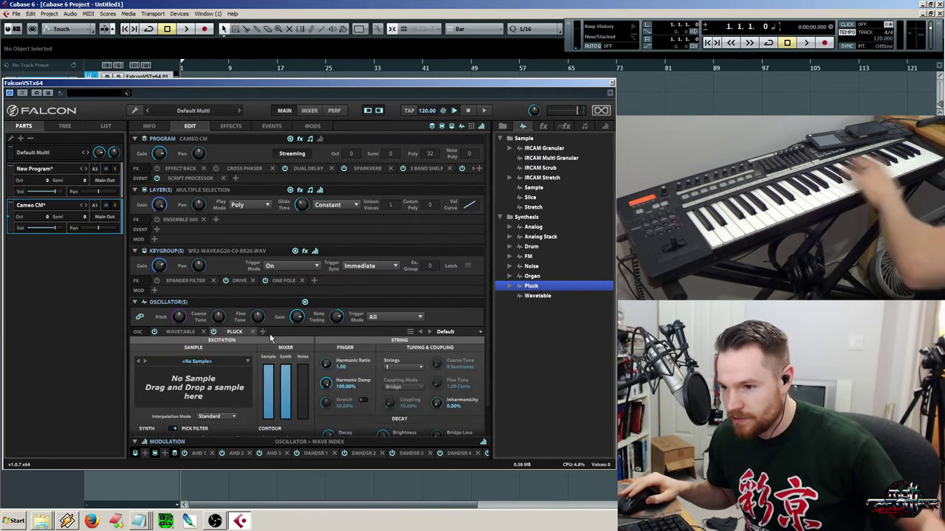
# Load the factory sample Pluck 08 from the Basic category as the Pluck oscillator's excitation sample
pyautogui.click(203, 361)
pyautogui.moveTo(171, 413)
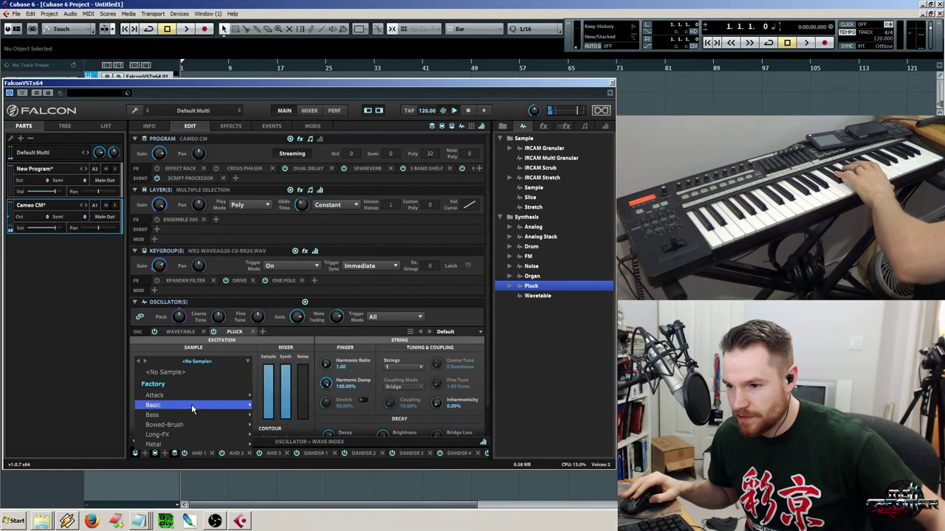
pyautogui.moveTo(244, 407)
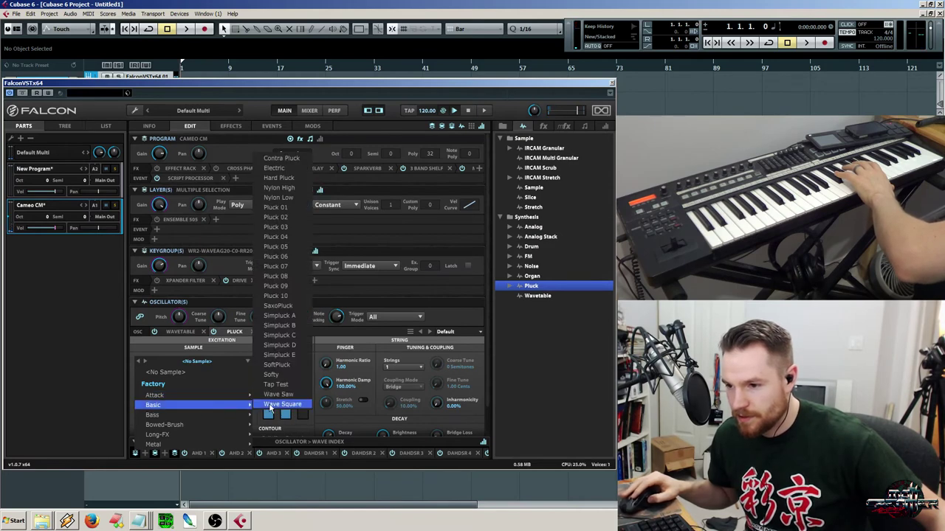
pyautogui.click(290, 284)
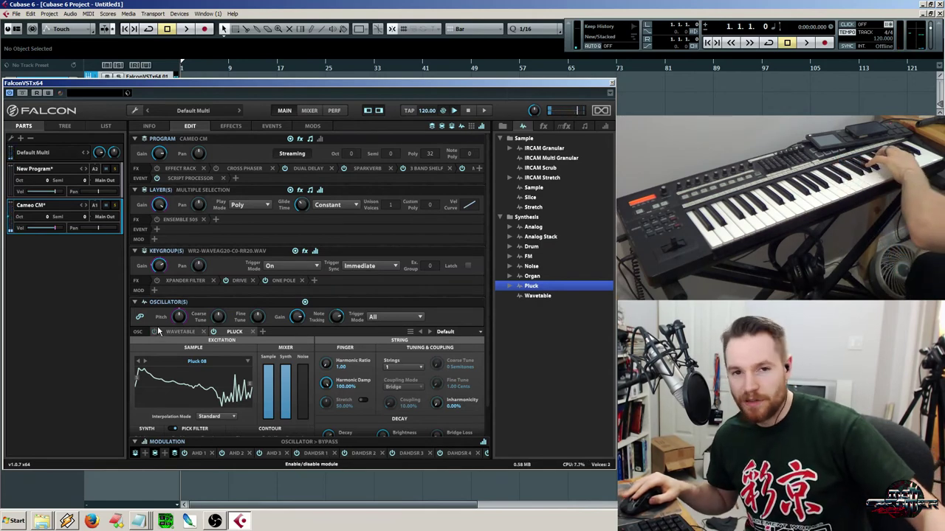
# View Cameo CM's front interface and return to the program editor to show the Wavetable oscillator's settings
pyautogui.click(152, 127)
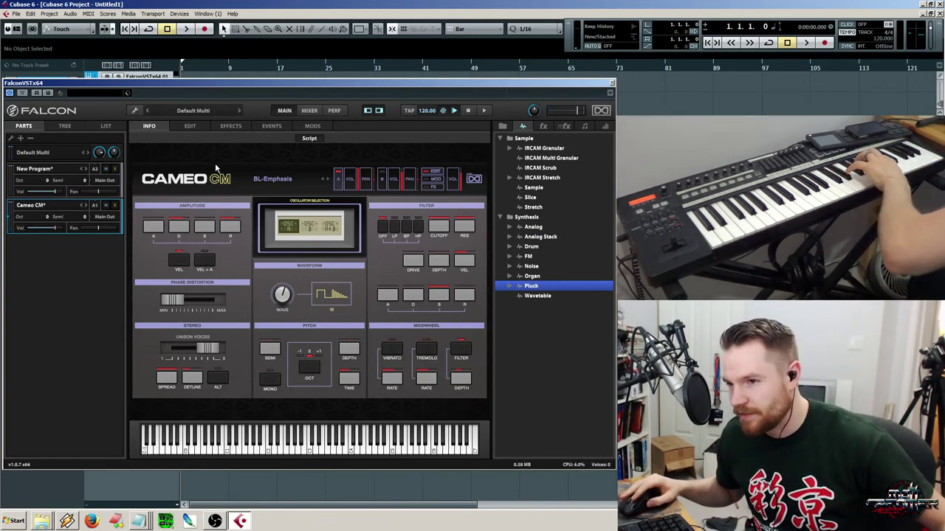
pyautogui.click(189, 127)
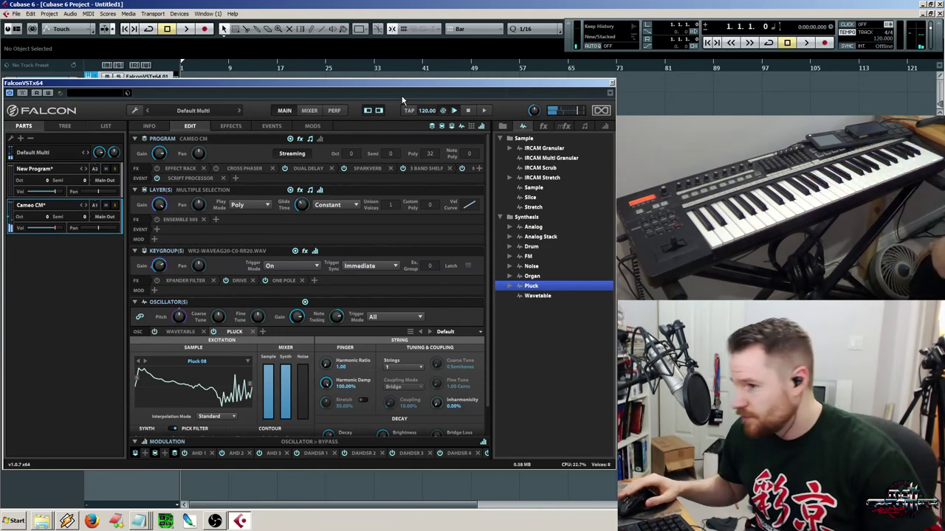
pyautogui.click(178, 334)
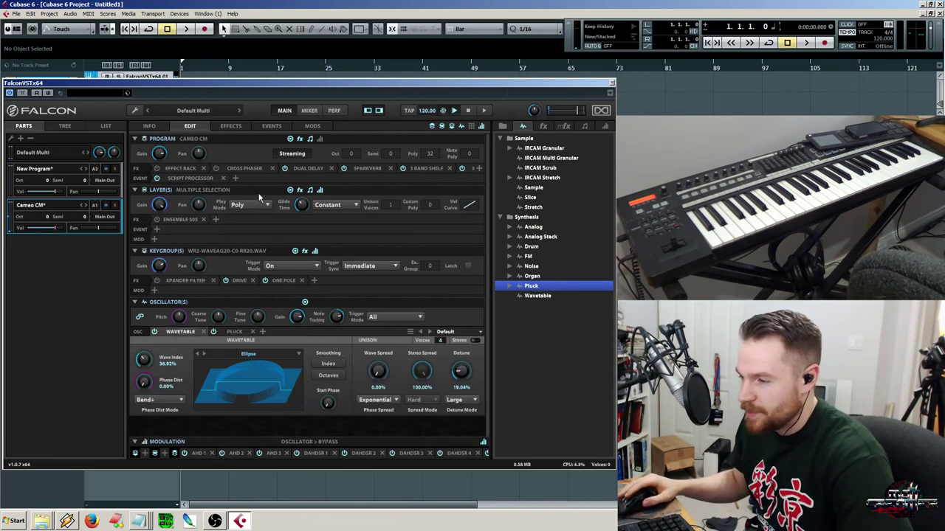